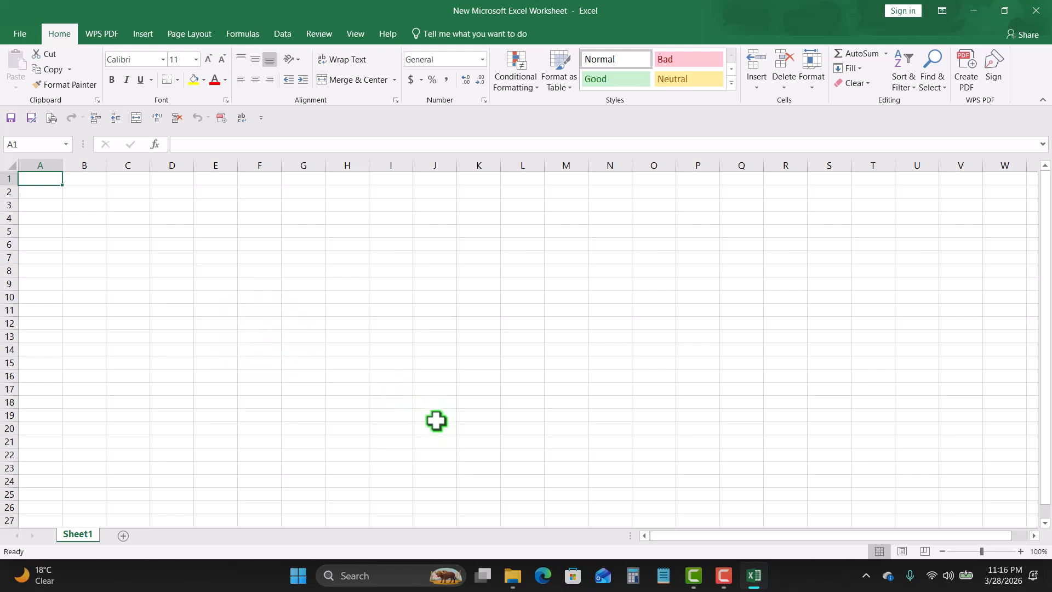
Step: Enter the values 10, 20, 15, 25, 15 and 10 down column B from B1 to B6
click(1021, 552)
click(1021, 551)
click(1021, 551)
click(1020, 551)
click(1020, 552)
click(1020, 551)
click(1021, 551)
click(1021, 551)
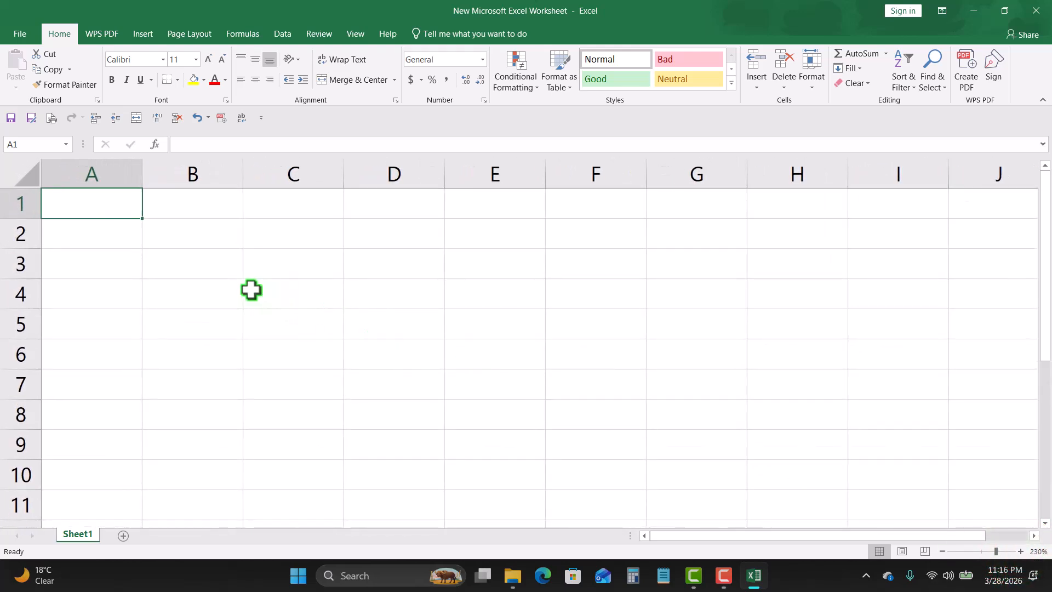
click(205, 208)
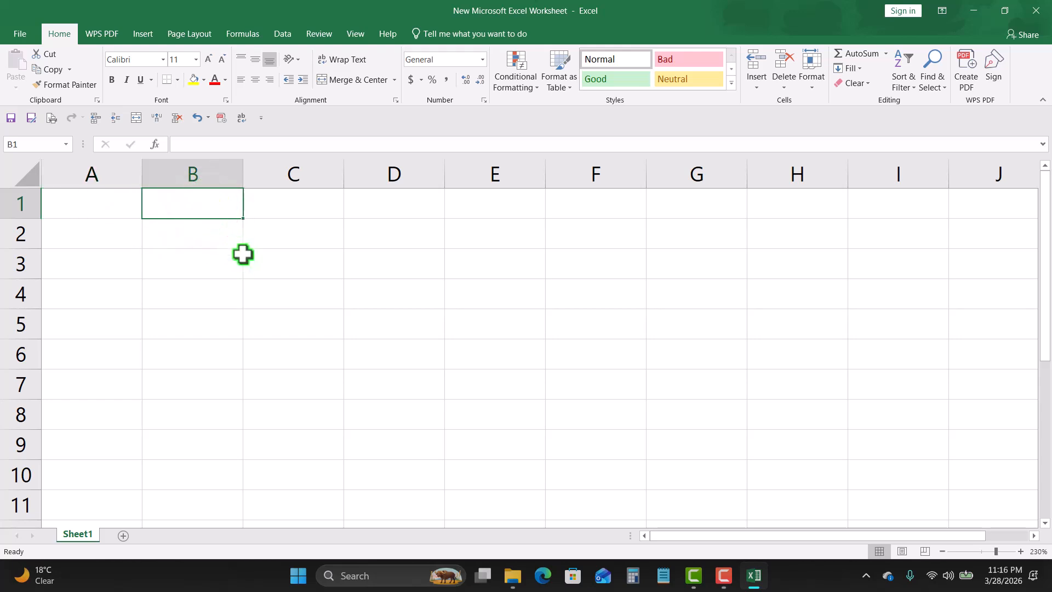
text(10)
key(Return)
text(20 15 25 15 10)
click(380, 329)
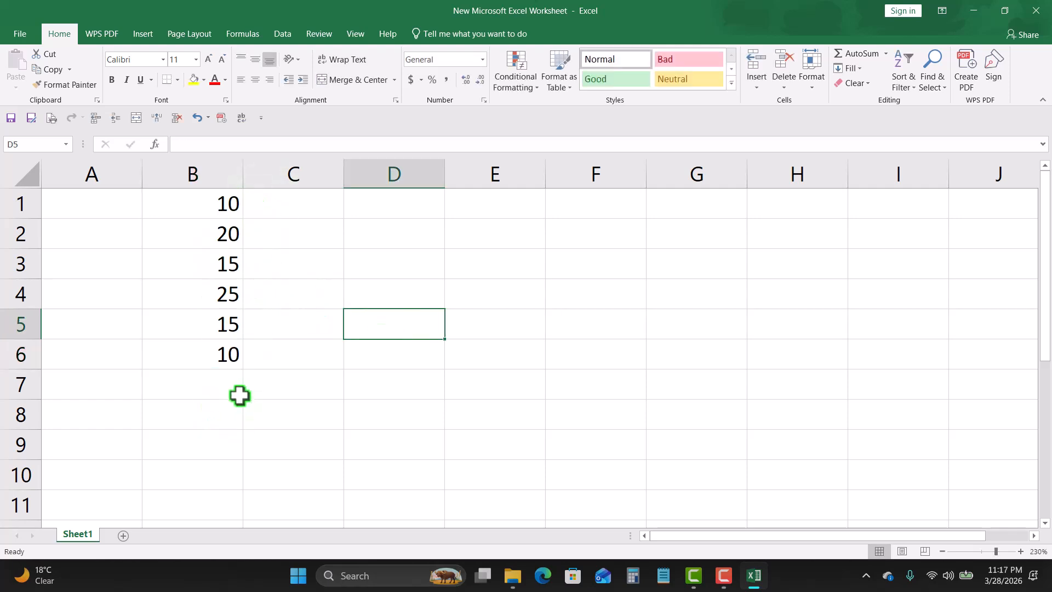
Step: Apply all borders to the range A1:G8
click(228, 204)
click(228, 360)
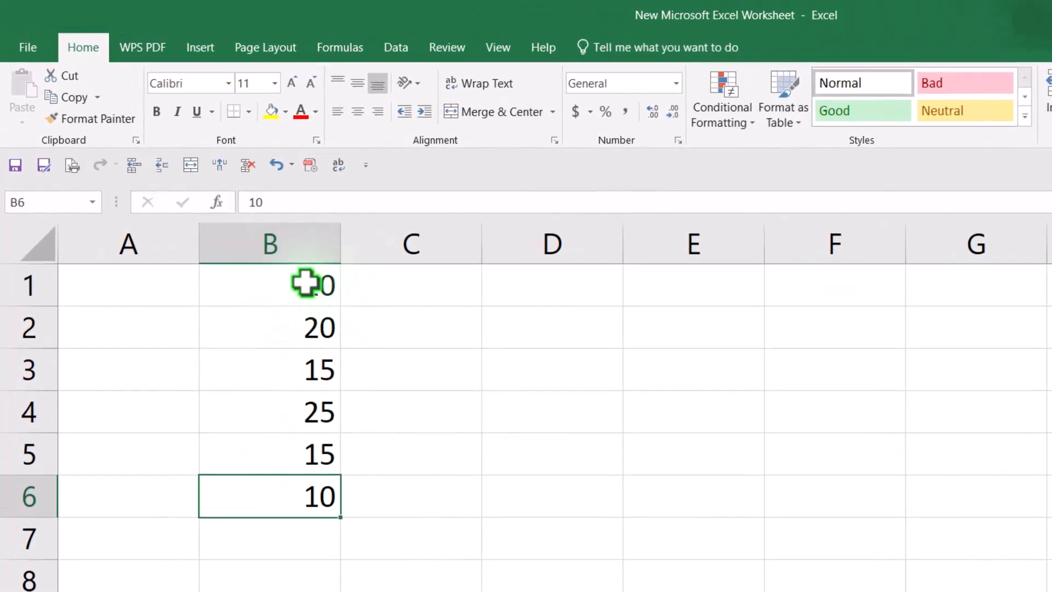
drag(306, 282, 305, 493)
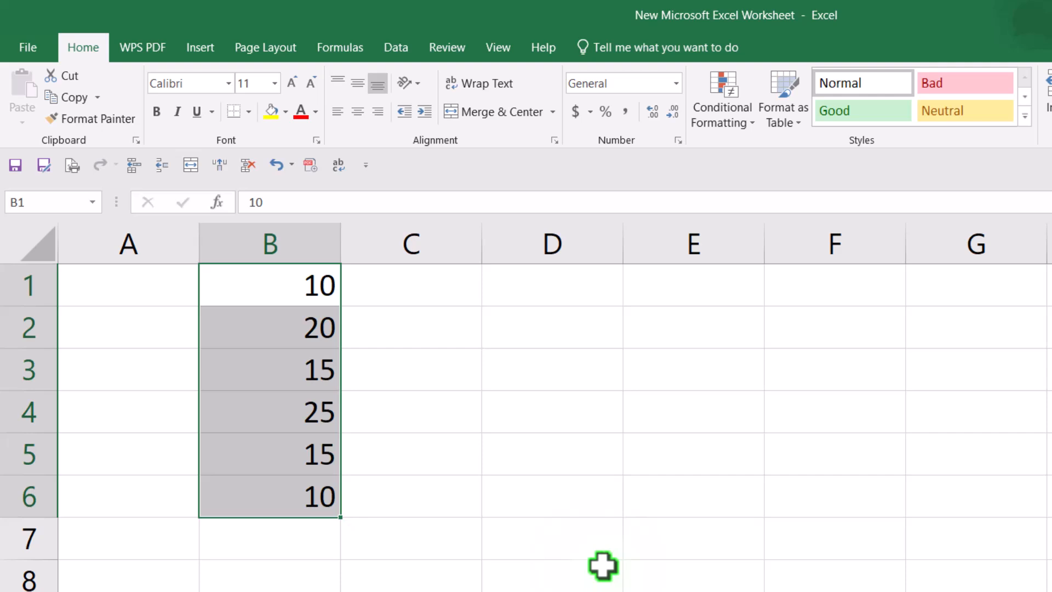
click(286, 540)
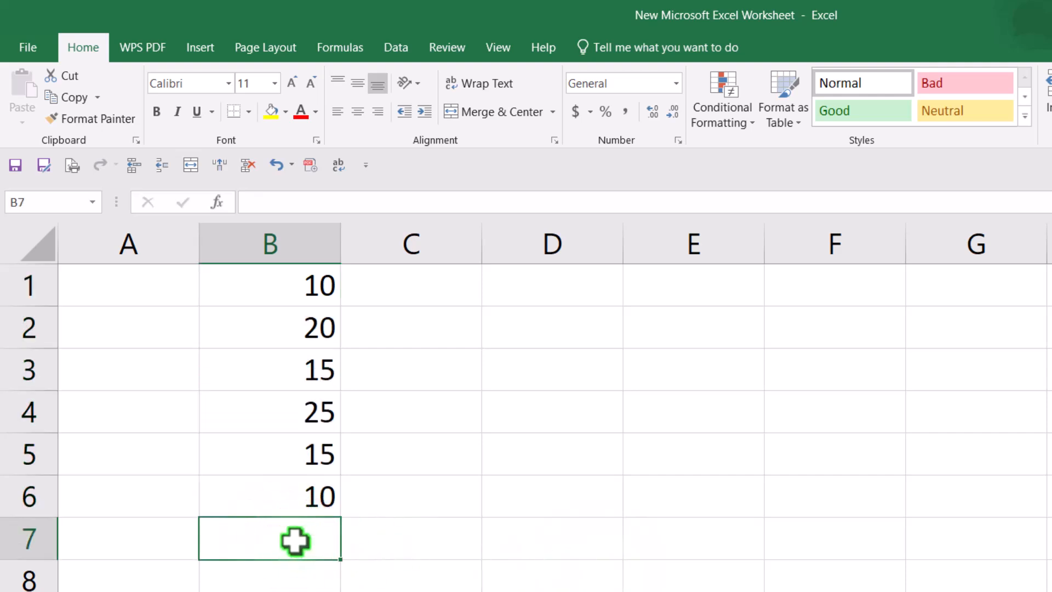
click(385, 329)
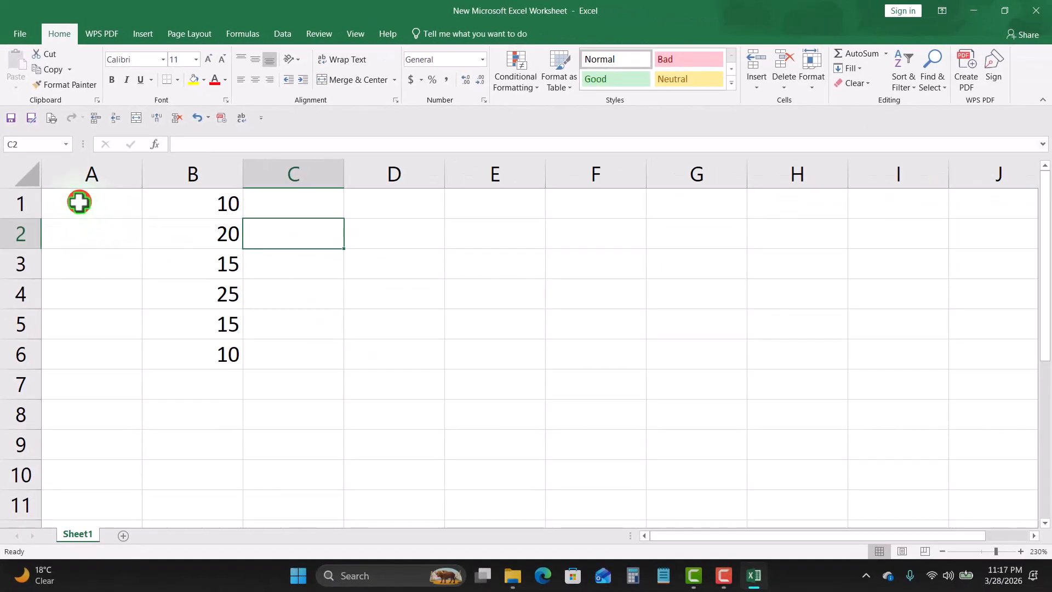
drag(79, 203, 744, 418)
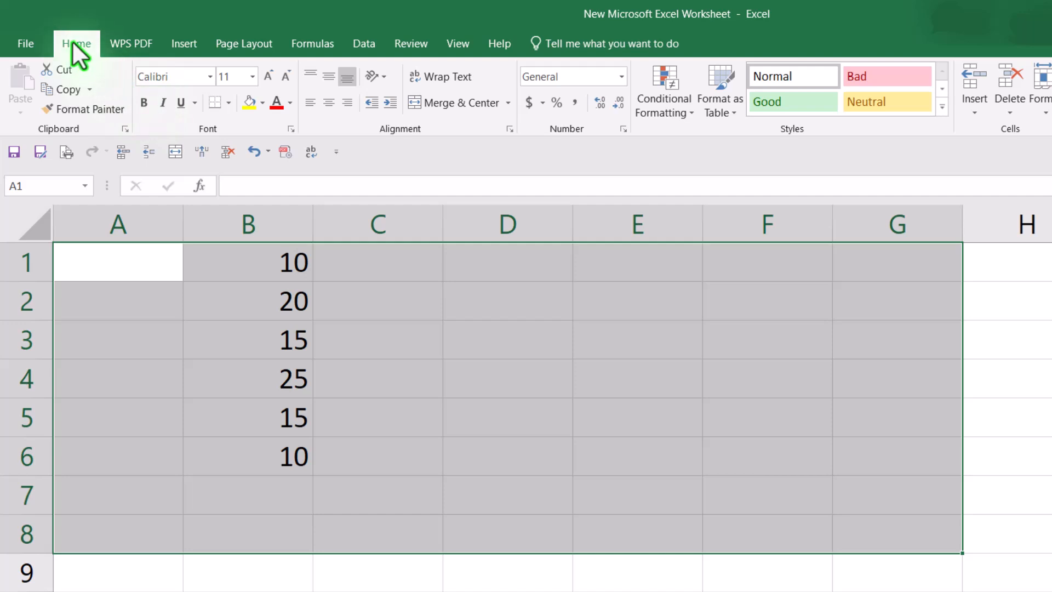
click(228, 102)
click(255, 252)
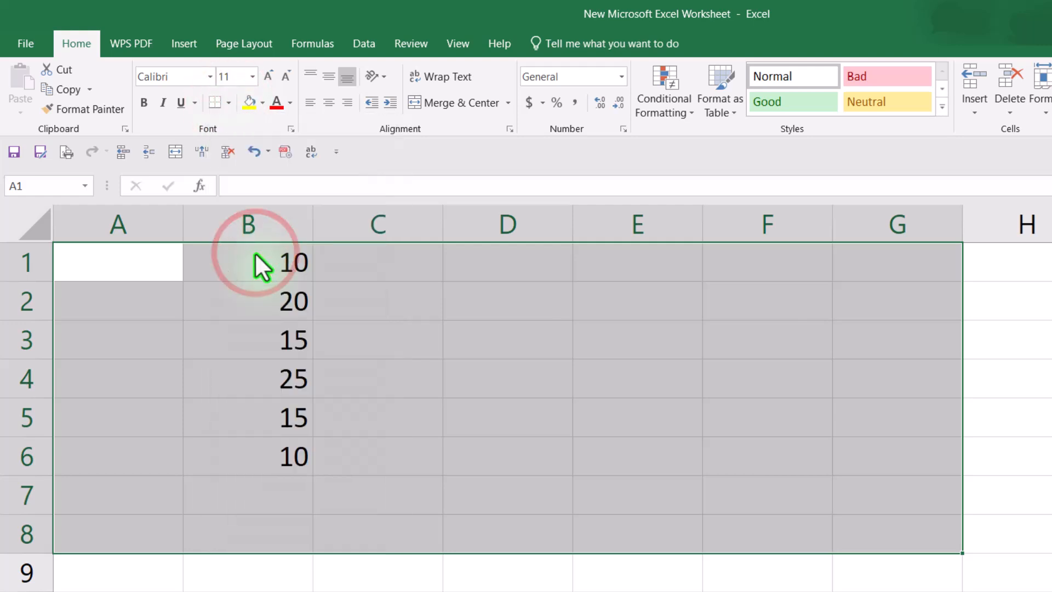
click(1044, 406)
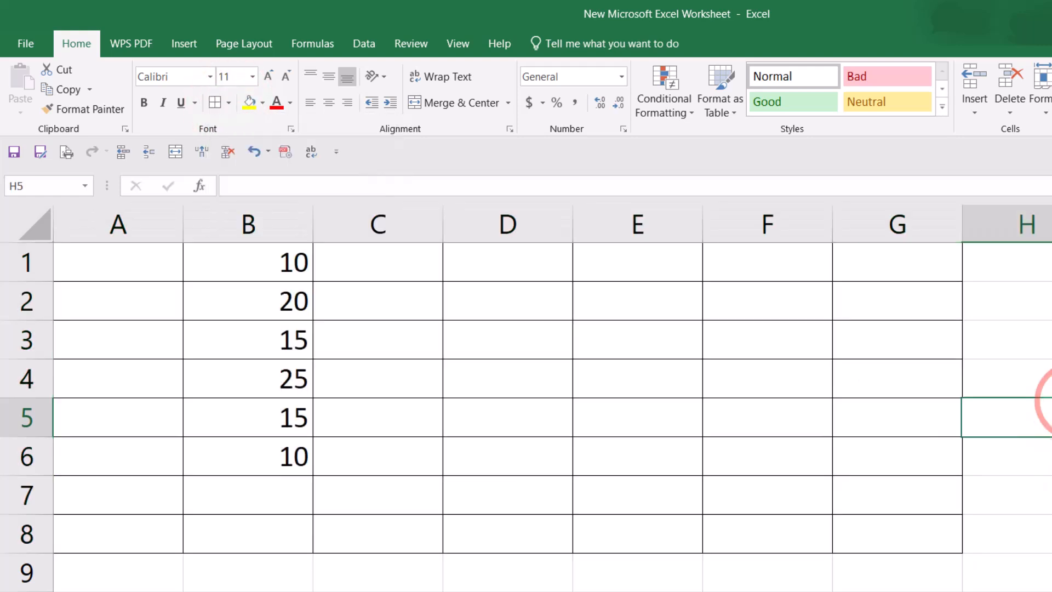
Step: Try building a formula in B7 by selecting column B, row 1 and cell B1 as references
click(276, 494)
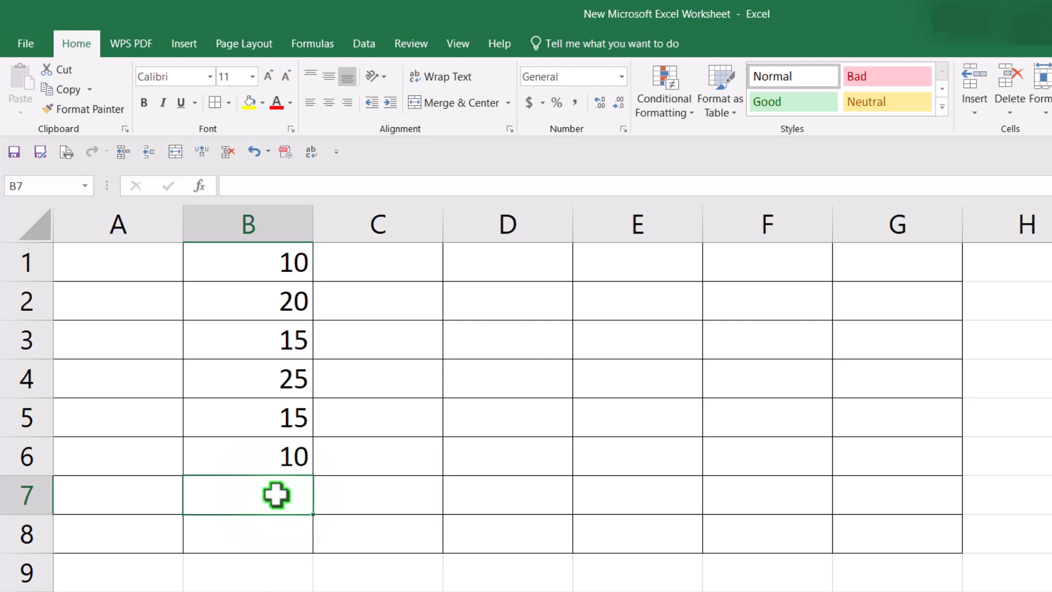
text(=)
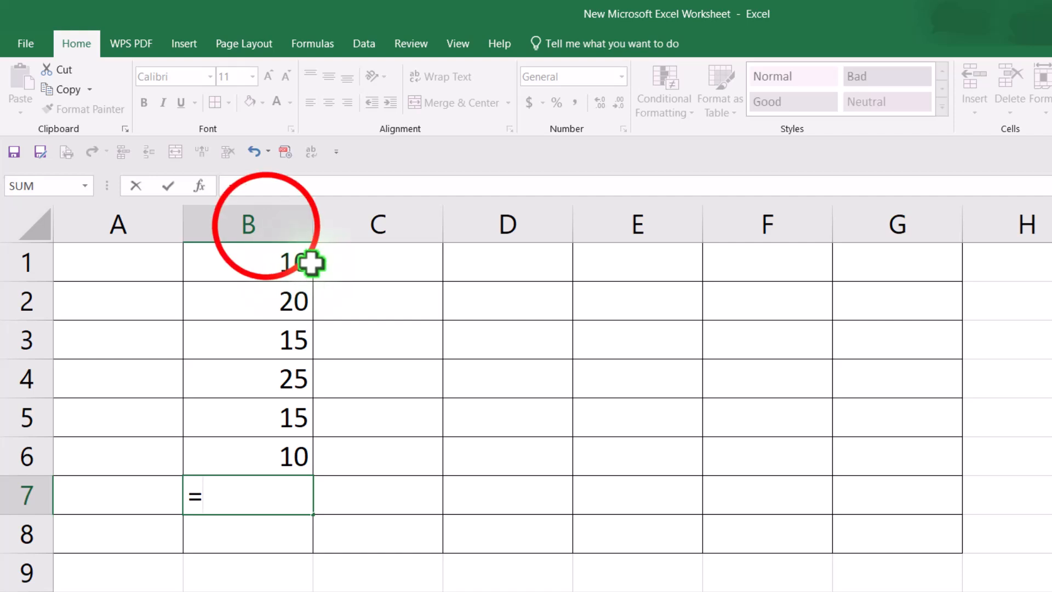
click(267, 222)
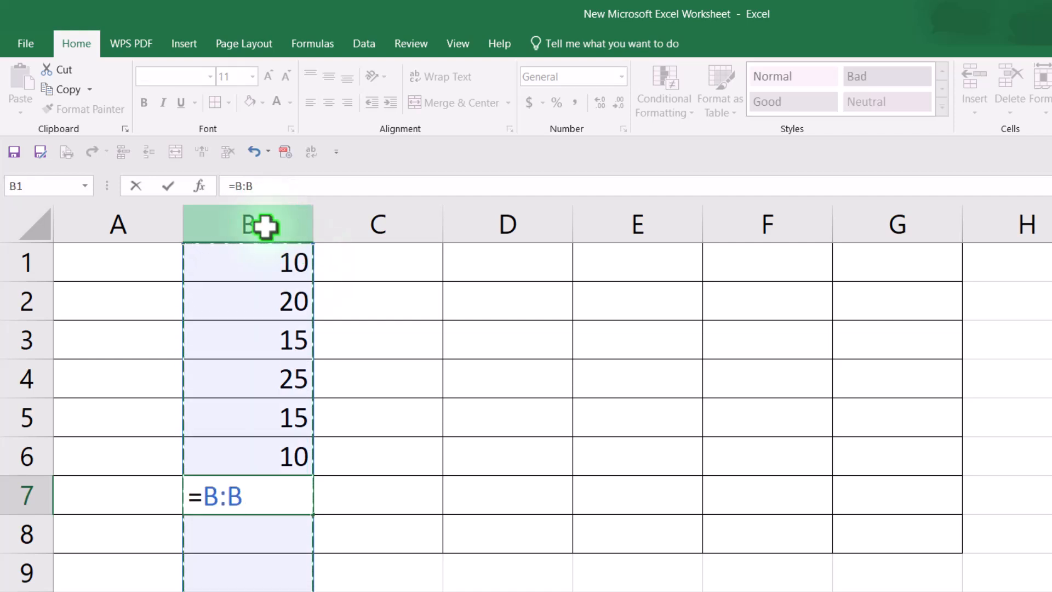
click(28, 263)
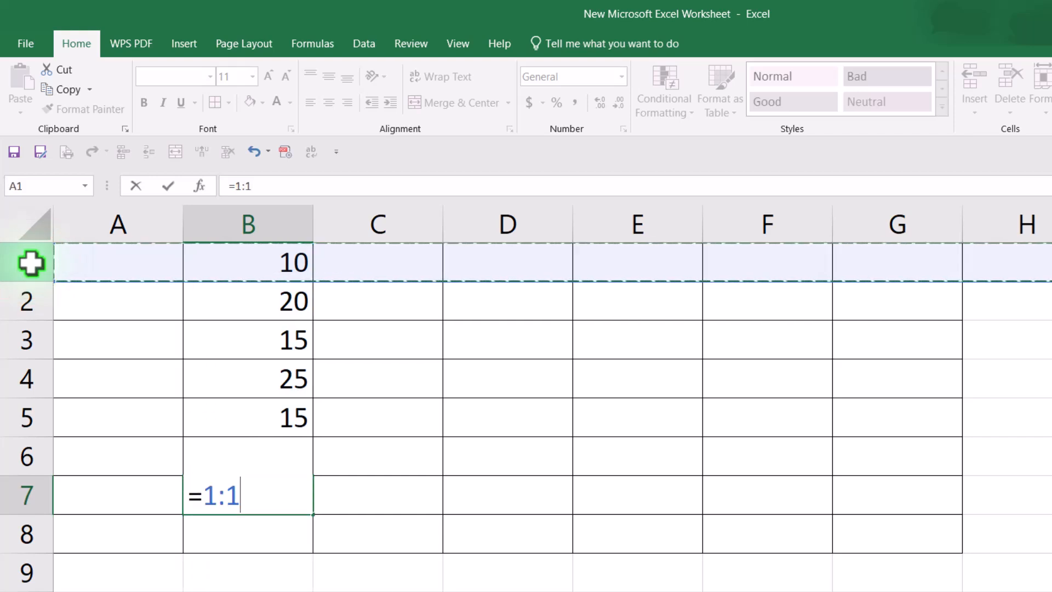
click(280, 267)
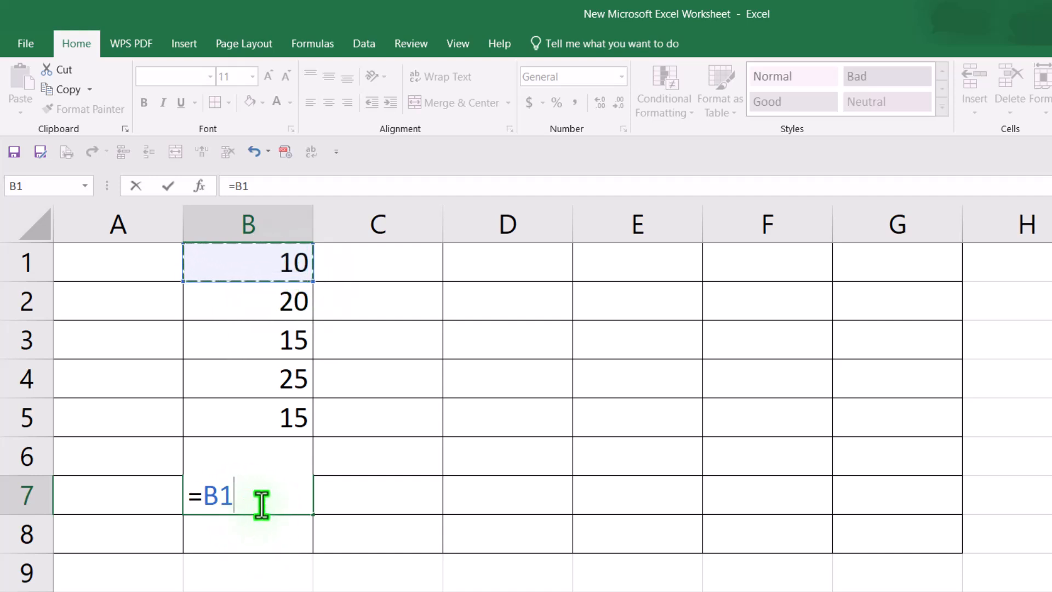
key(BackSpace)
key(BackSpace)
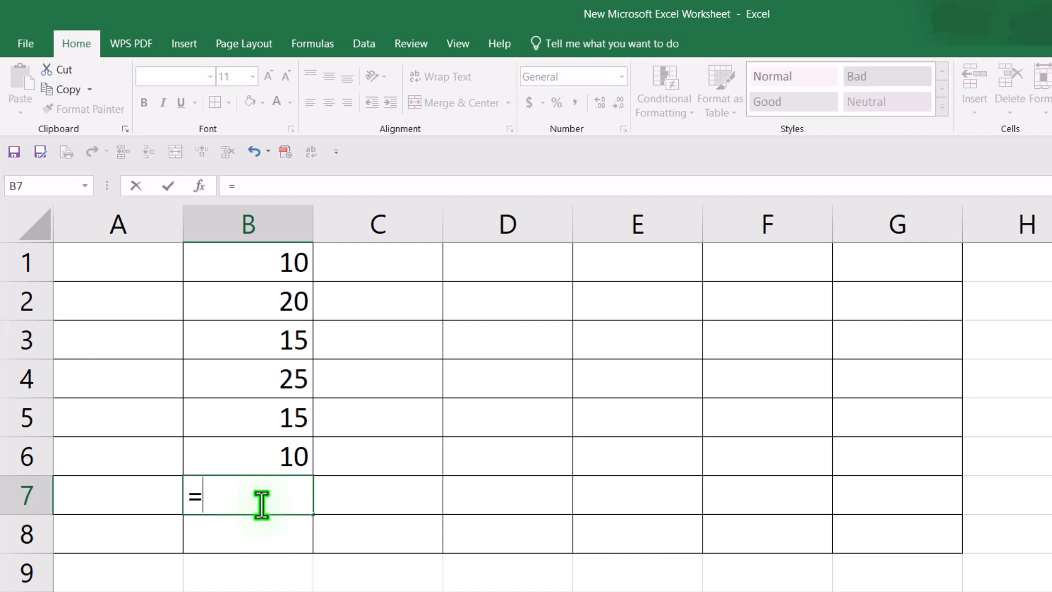
Step: Enter the formula =b1+b2+B3+B4+B5 in B7 to add the column's values
text(b)
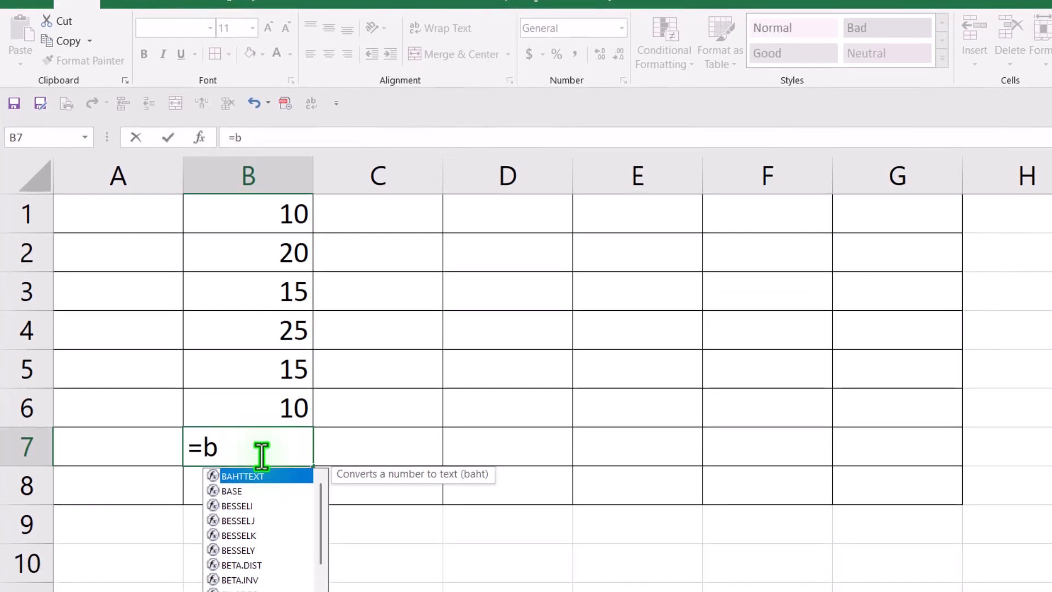
text(1)
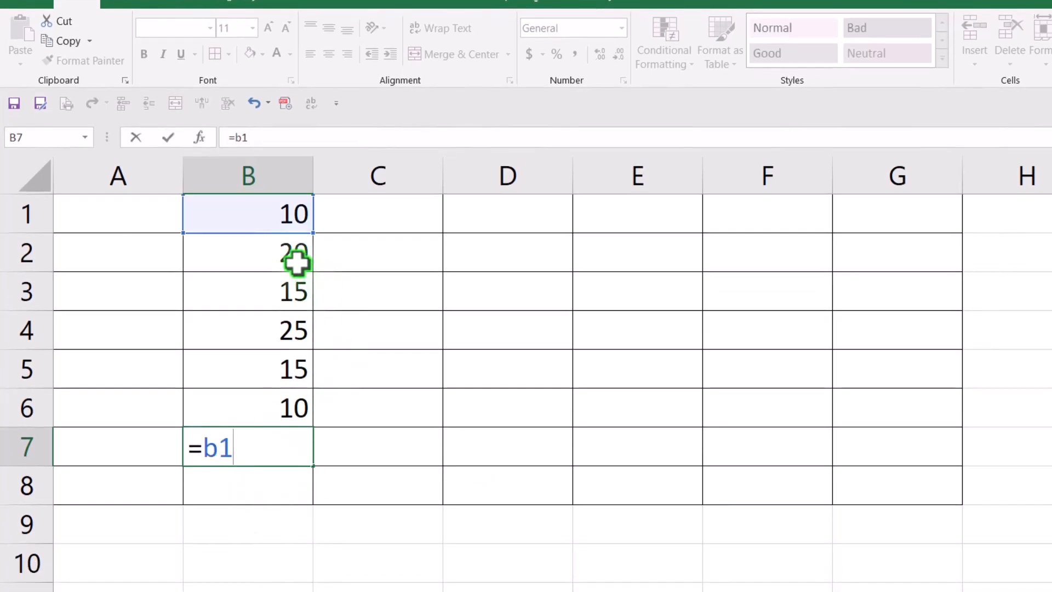
text(+)
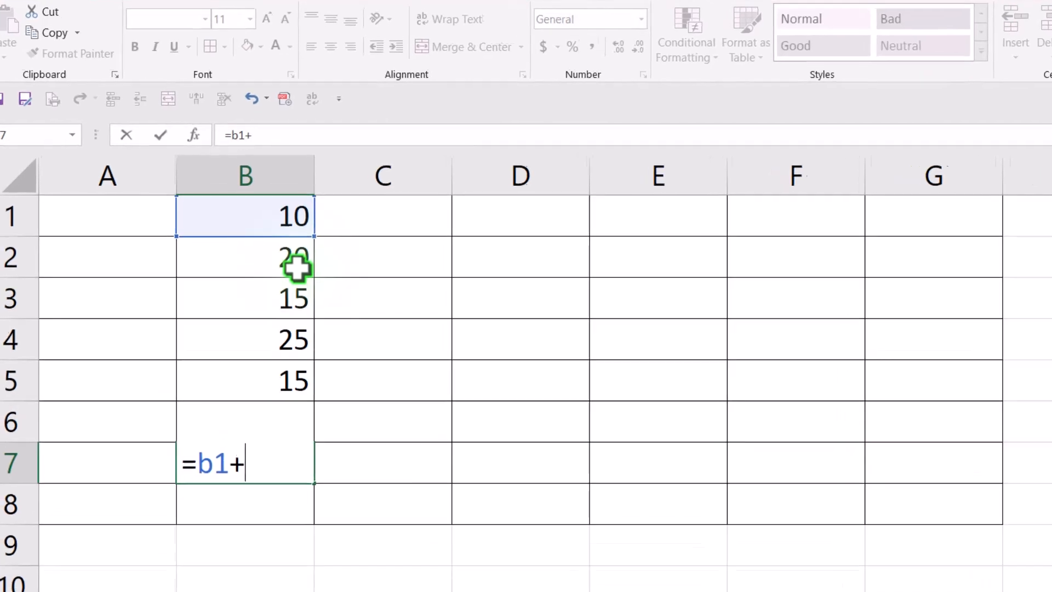
text(b)
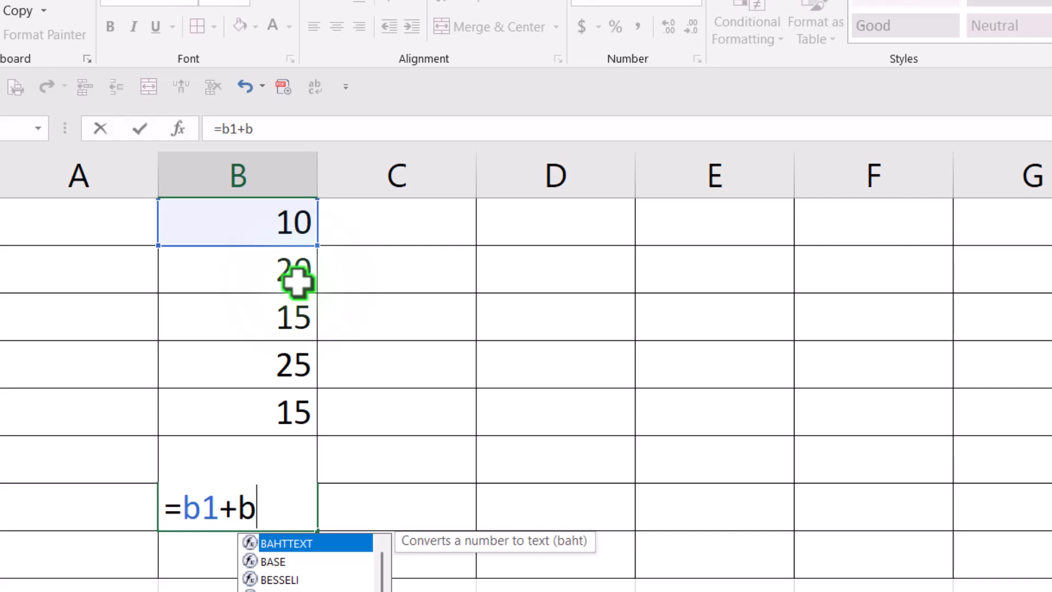
text(2+)
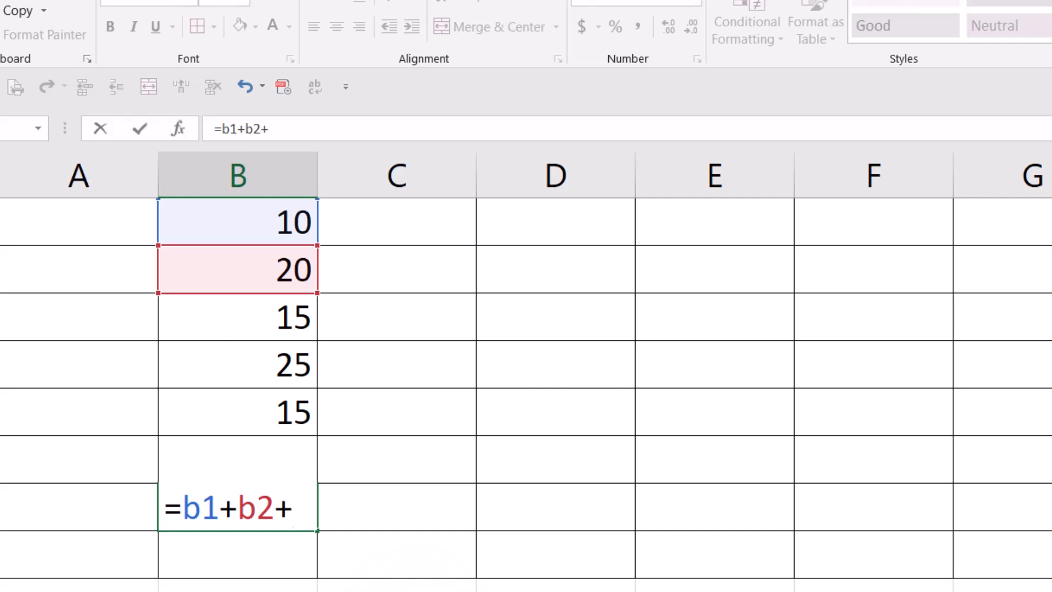
click(294, 321)
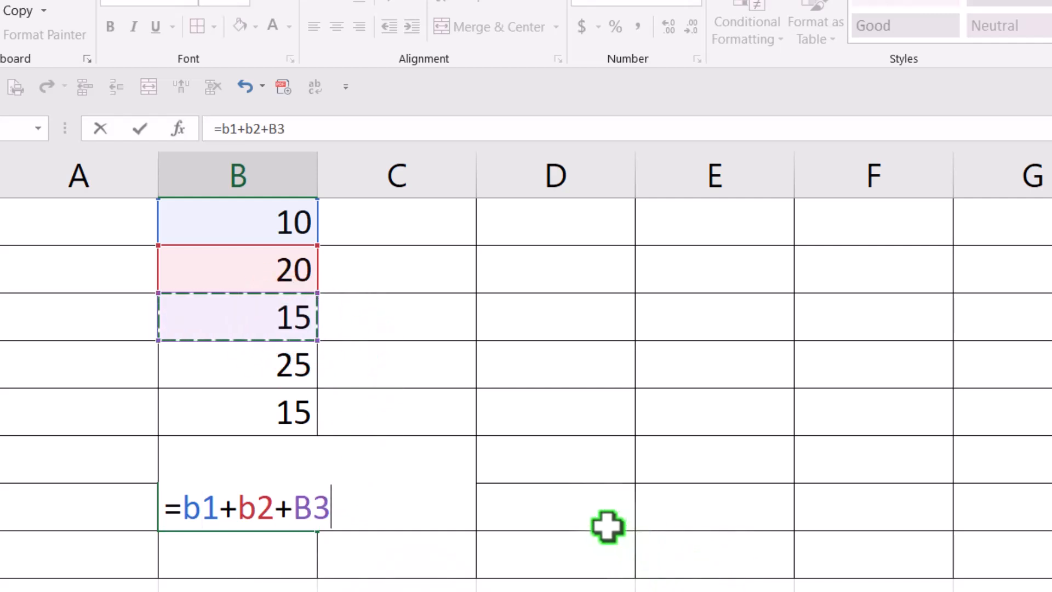
text(+)
click(302, 374)
text(+)
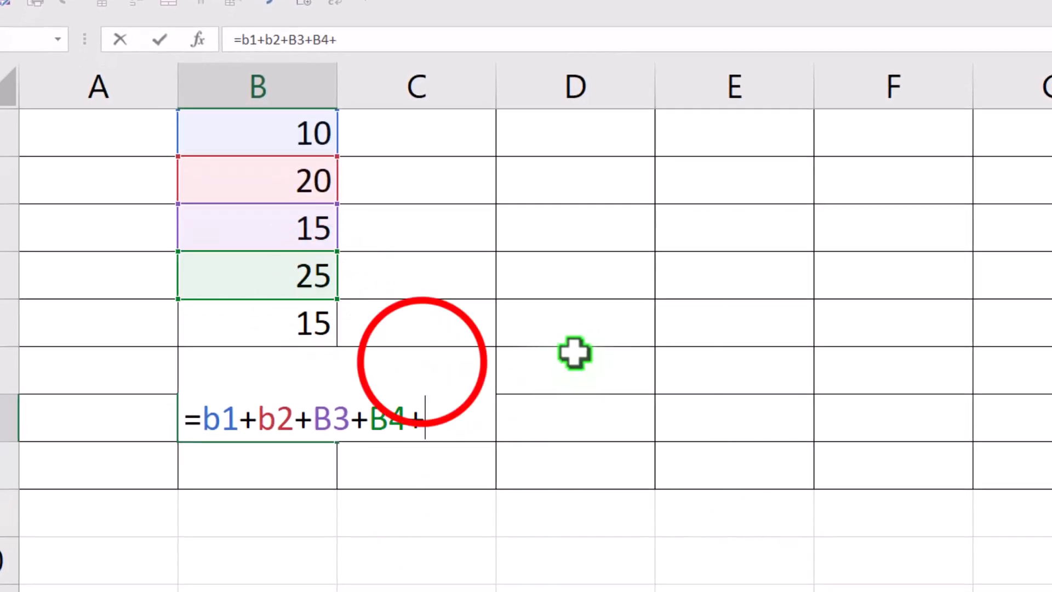
click(323, 337)
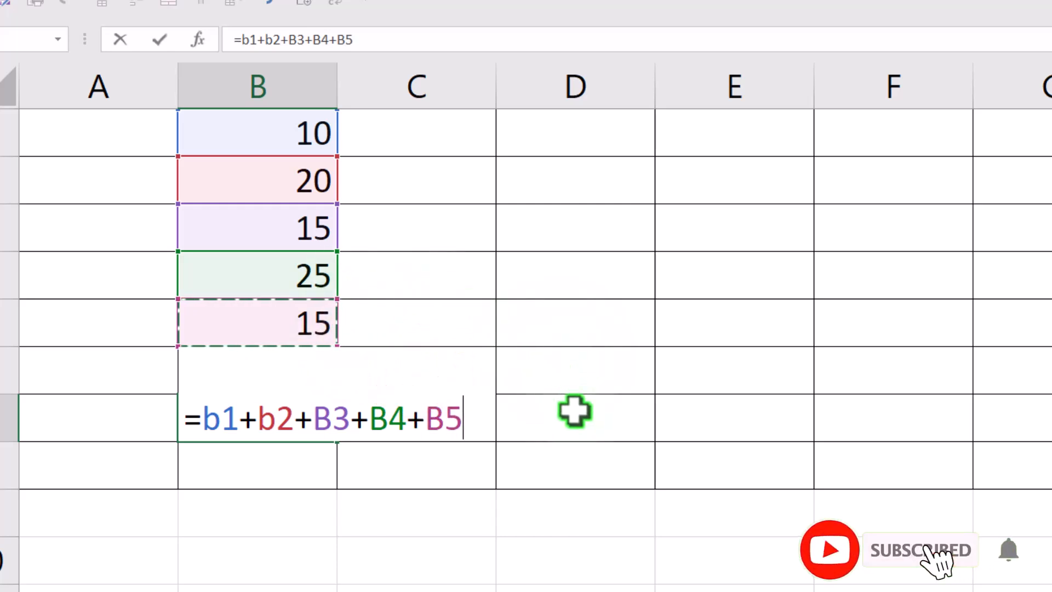
key(Return)
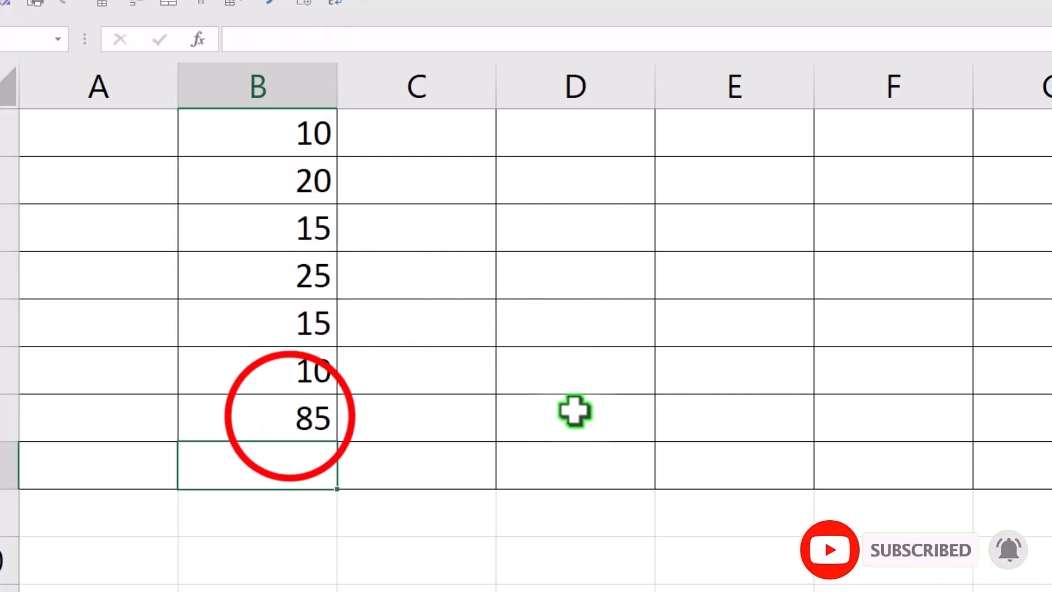
click(286, 416)
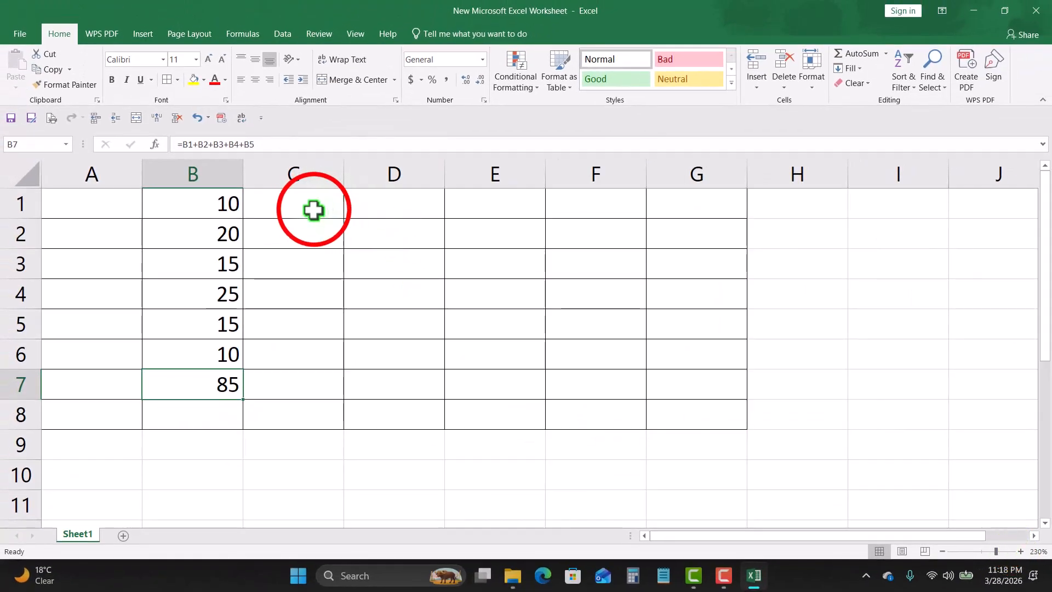
Step: Enter 25 and 20 in C1 and C2
click(313, 210)
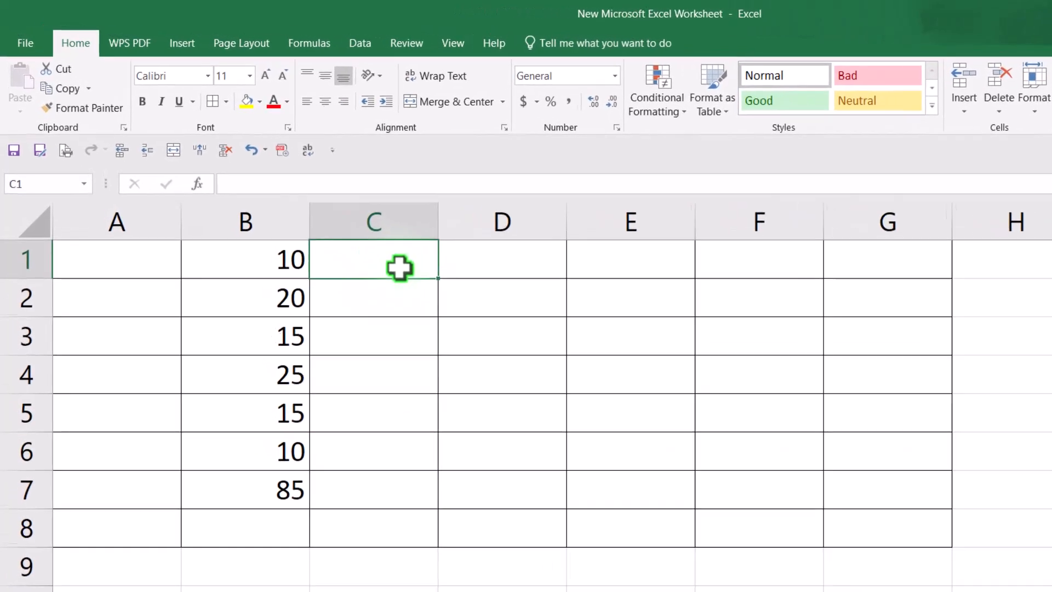
text(25)
key(Return)
text(20)
key(Return)
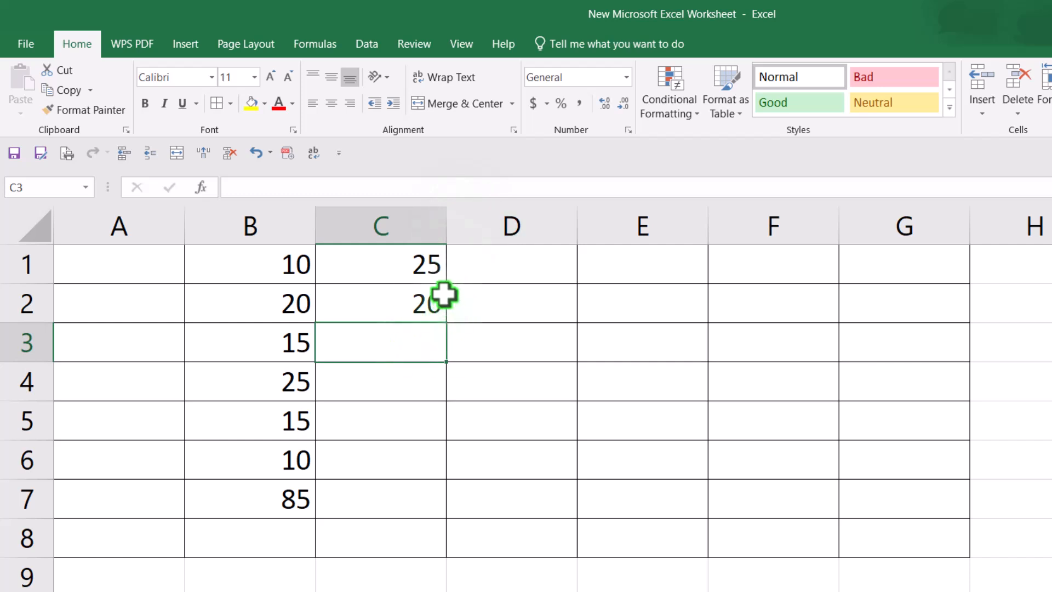
Step: Copy the B7 sum formula across row 7 through G7
click(295, 502)
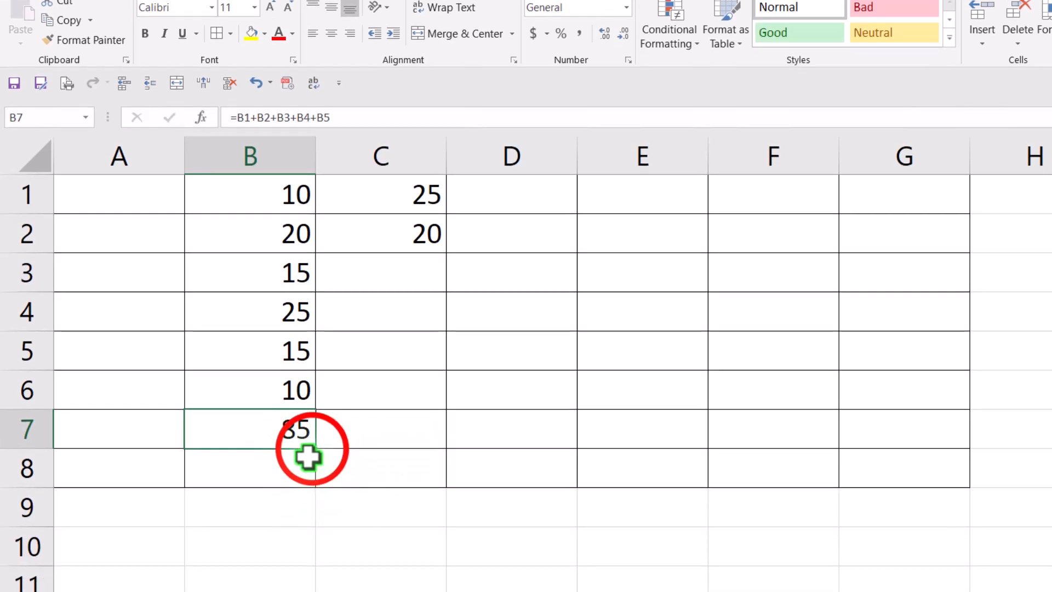
drag(308, 457, 523, 442)
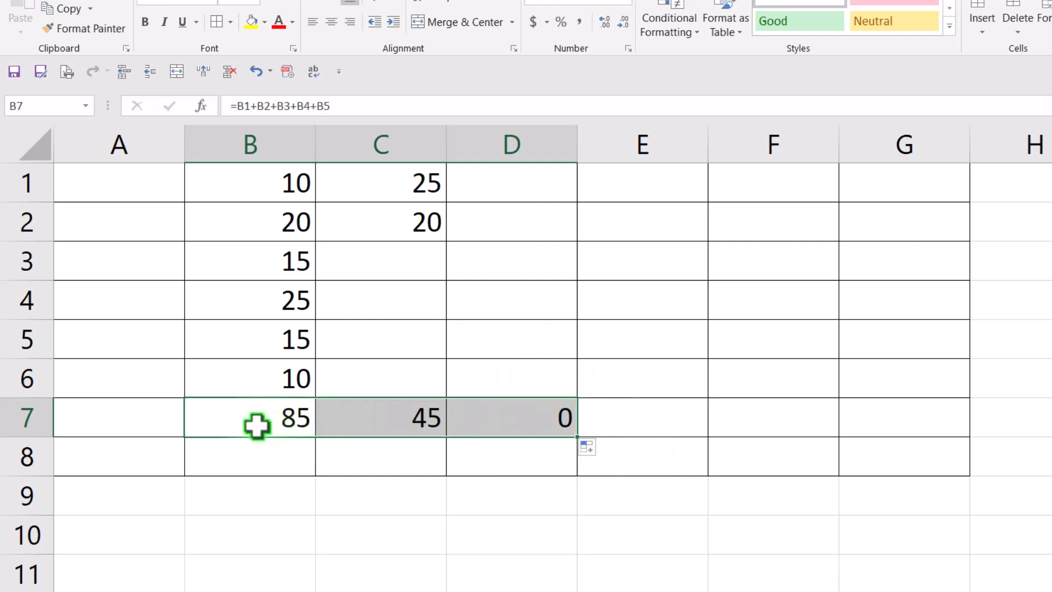
drag(577, 437, 981, 436)
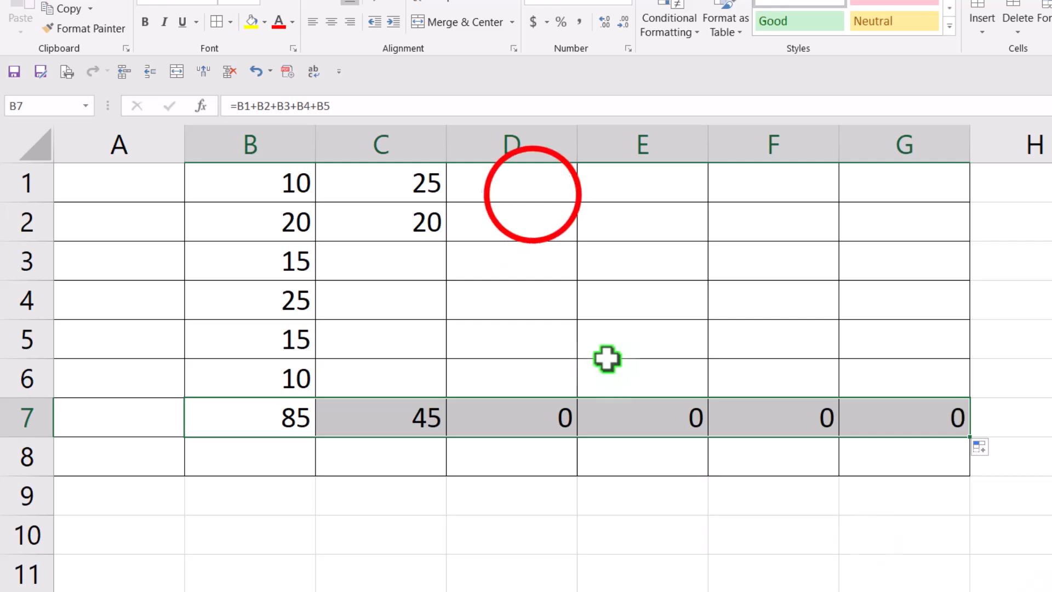
Step: Enter 3, 2, 2 and 3 in D1 through D4
click(531, 195)
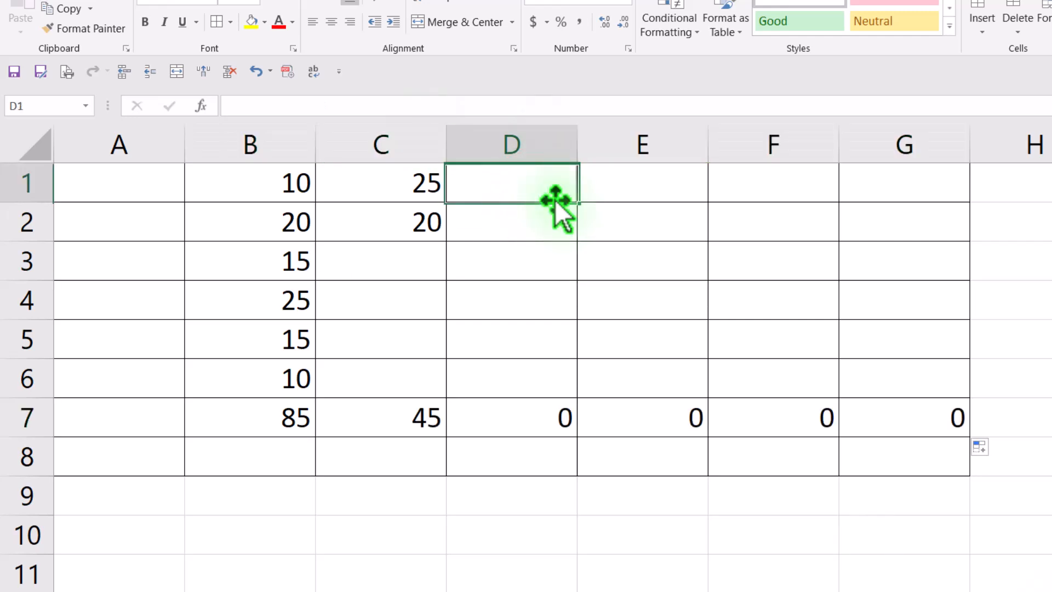
text(3)
key(Return)
text(2)
key(Return)
text(2)
key(Return)
text(3)
key(Return)
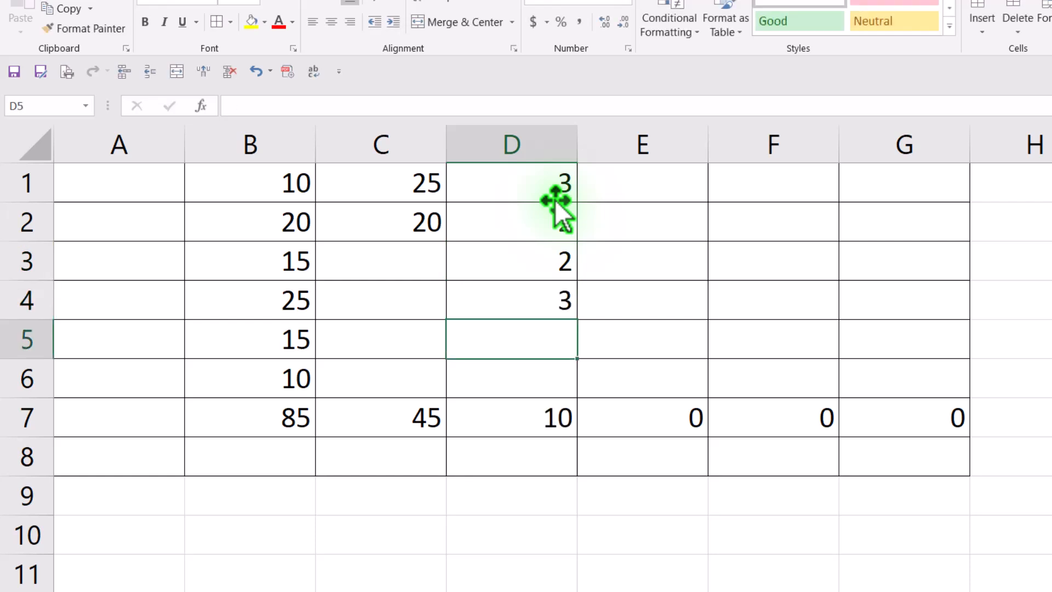
Step: Enter 52, 25, 26 and 52 in C3 through C6
click(431, 268)
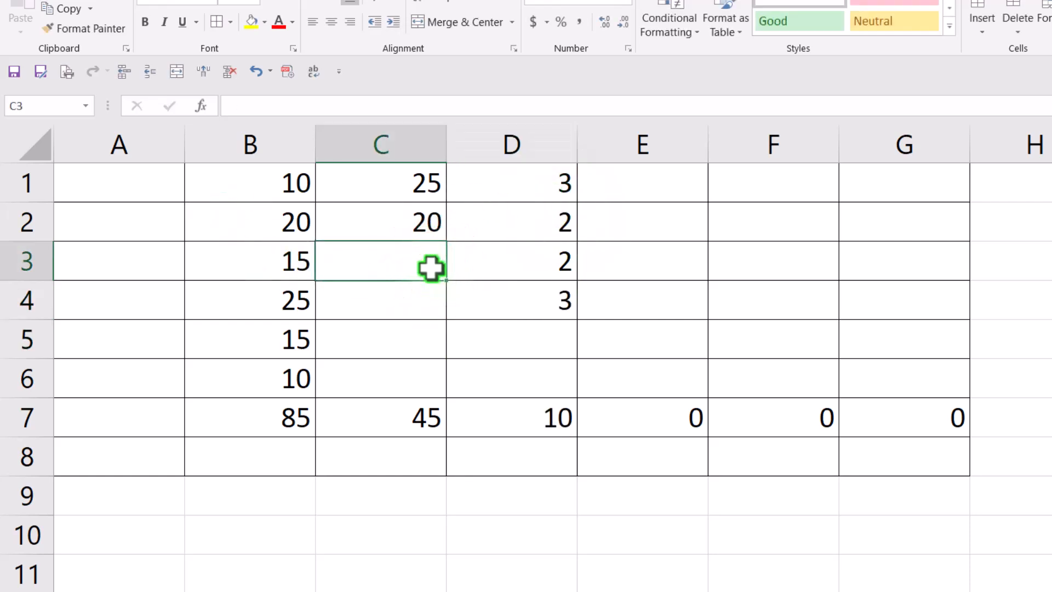
text(52)
key(Return)
text(25)
key(Return)
text(2)
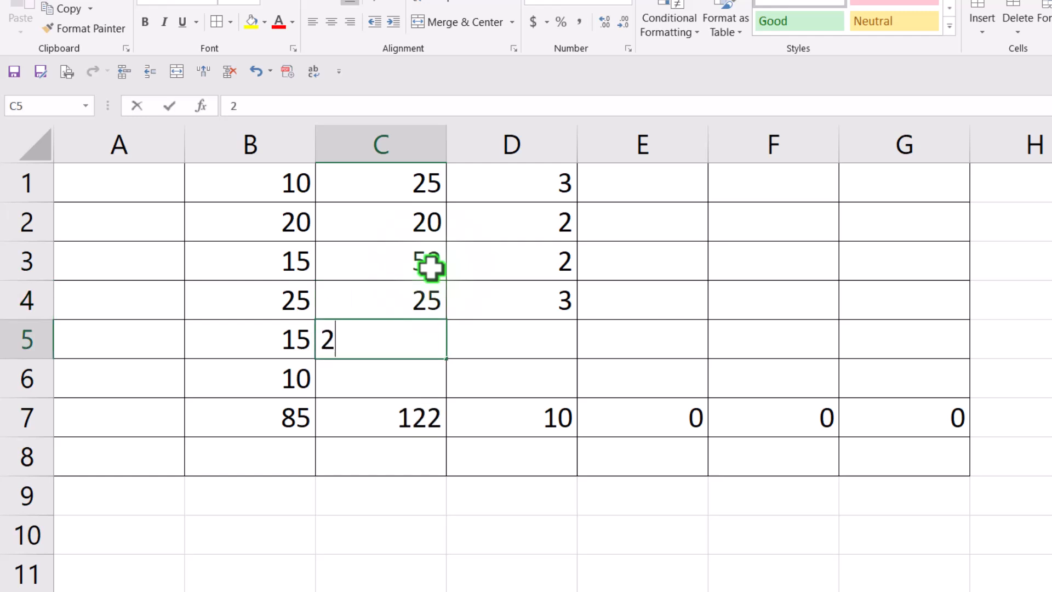
text(6)
key(Return)
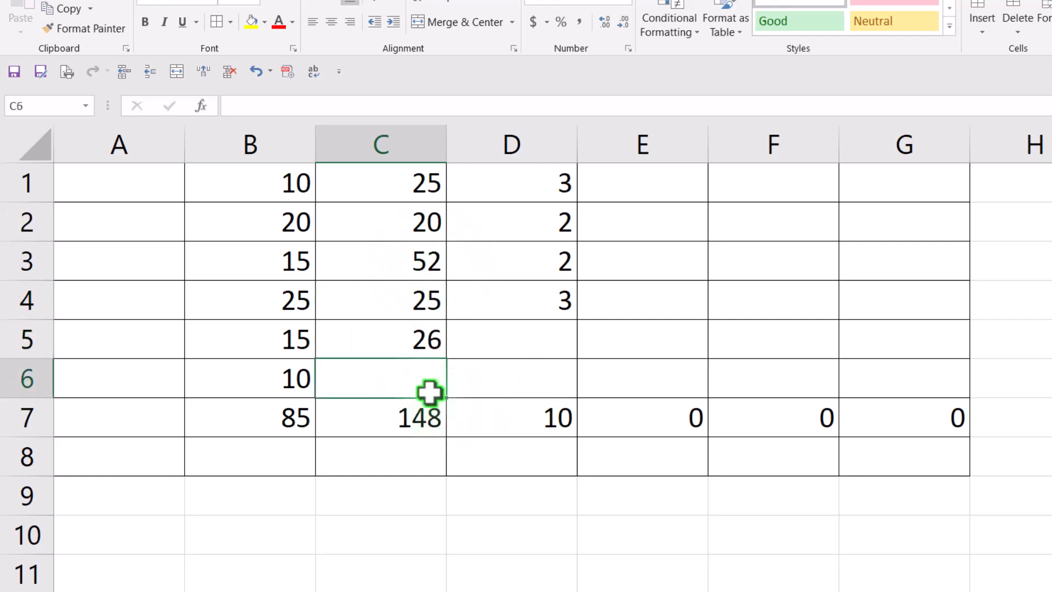
text(52)
key(Return)
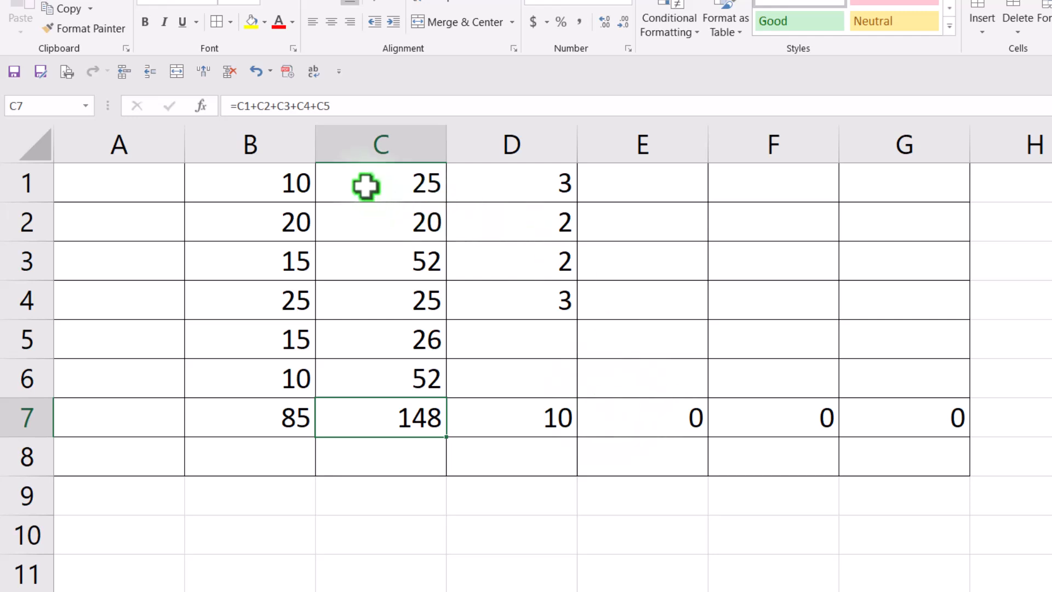
Step: Clear the totals from B7 through G7
click(260, 416)
drag(260, 417, 967, 424)
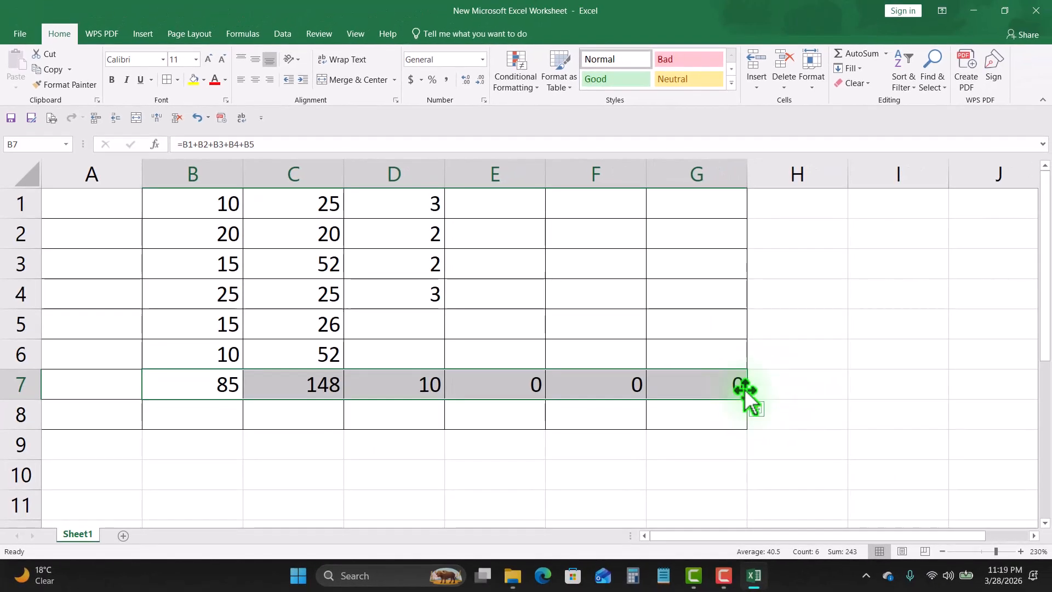
key(Delete)
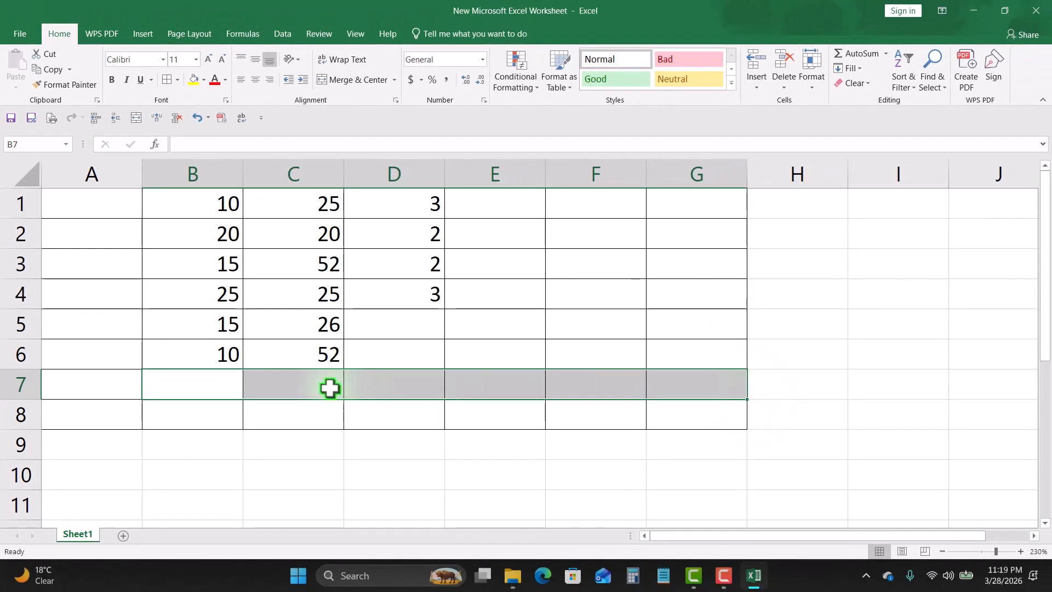
Step: Enter the formula =SUM(B1:B5) in B7 by selecting the range B1 to B5
drag(222, 206, 218, 348)
click(202, 389)
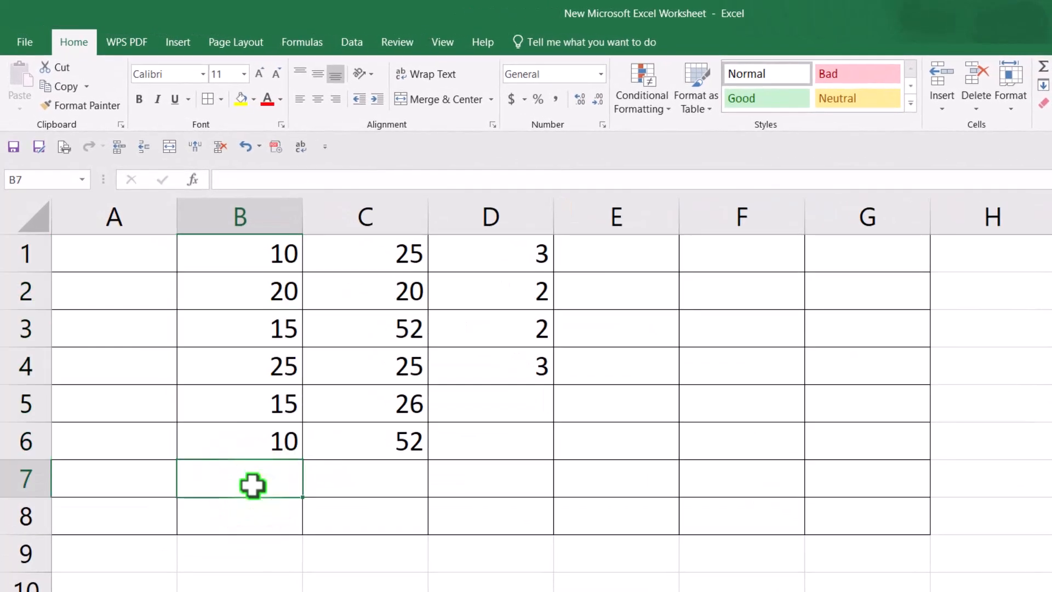
text(=)
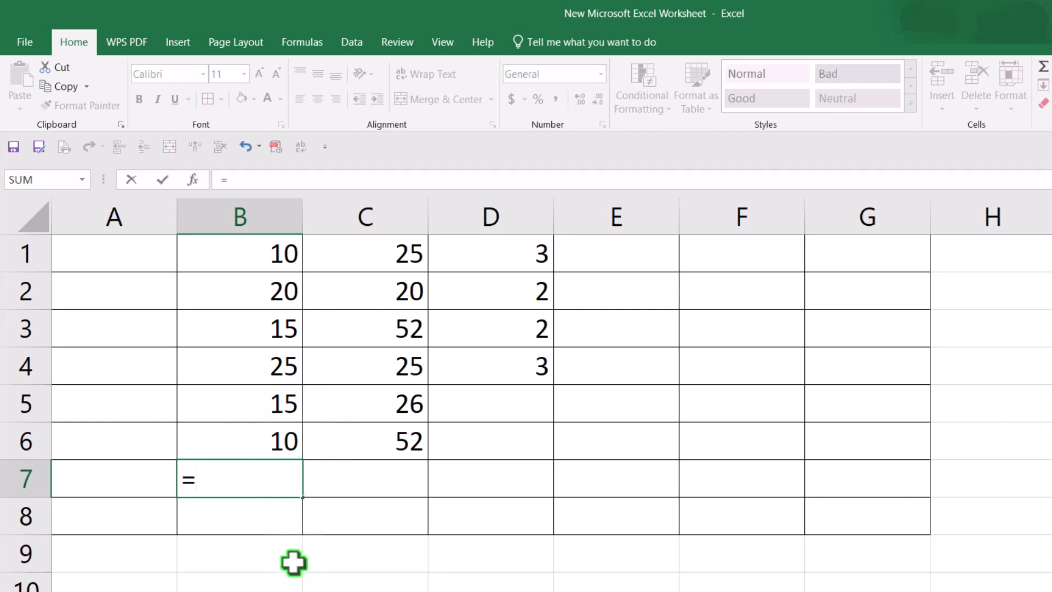
text(s)
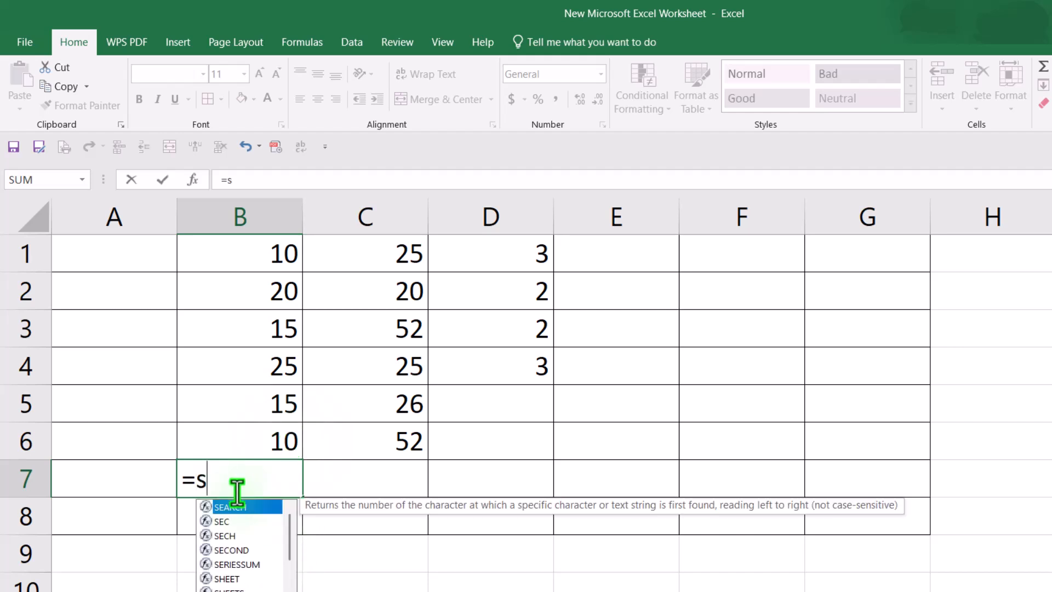
text(um)
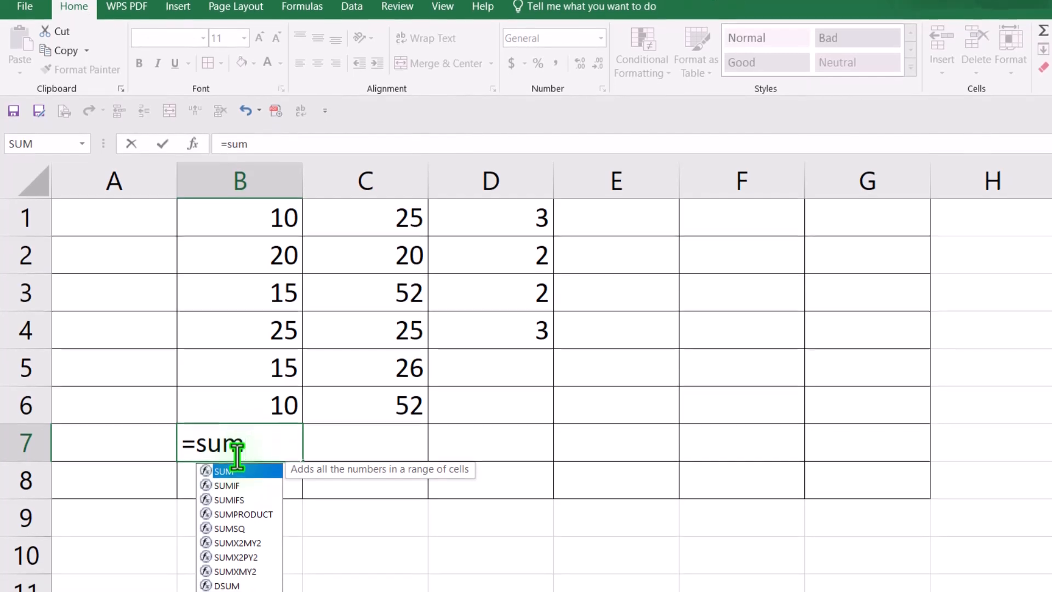
text(()
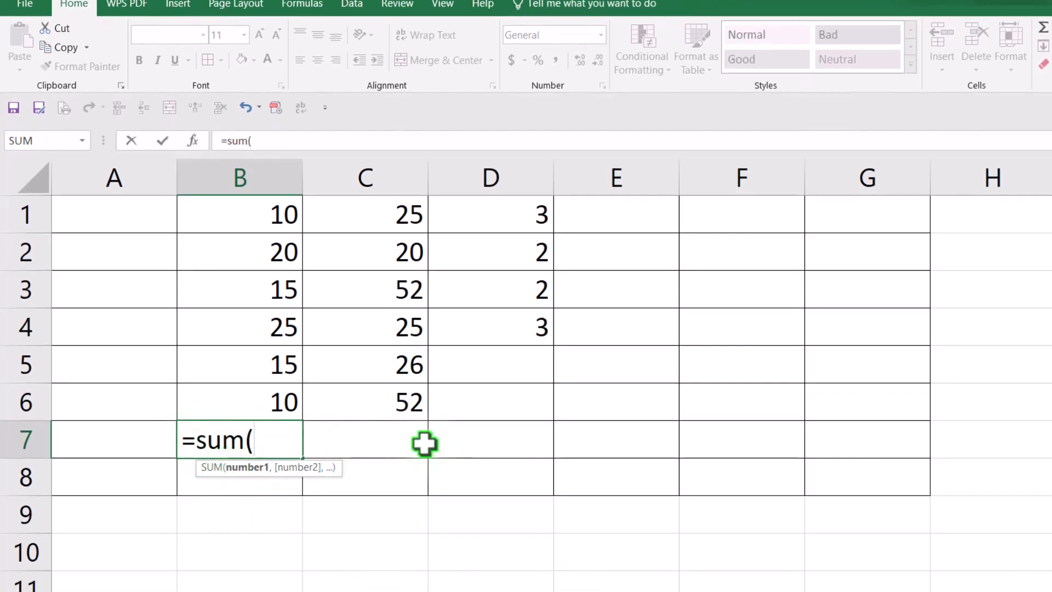
click(283, 219)
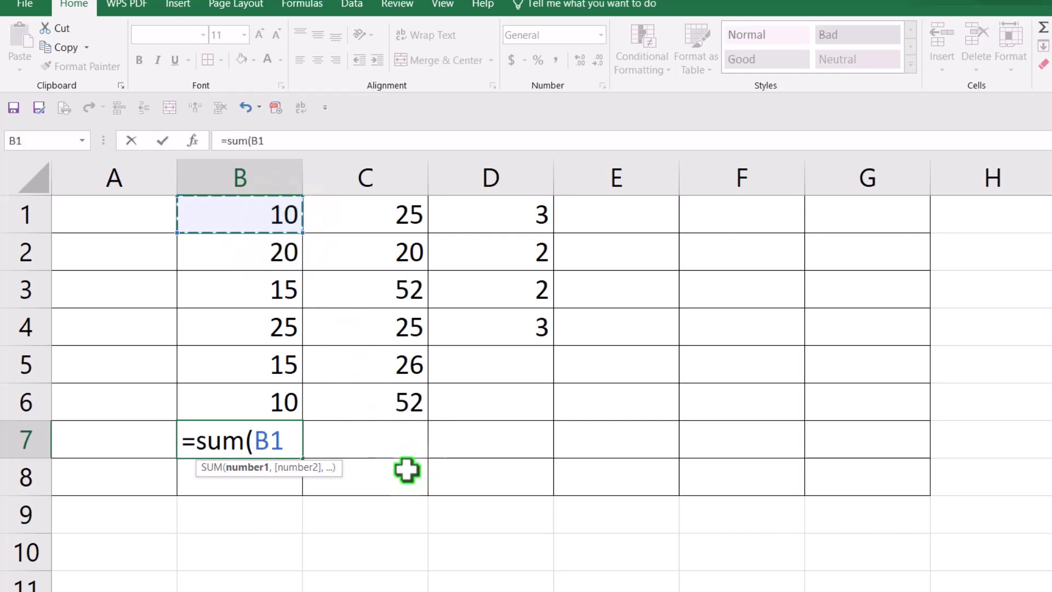
text(:)
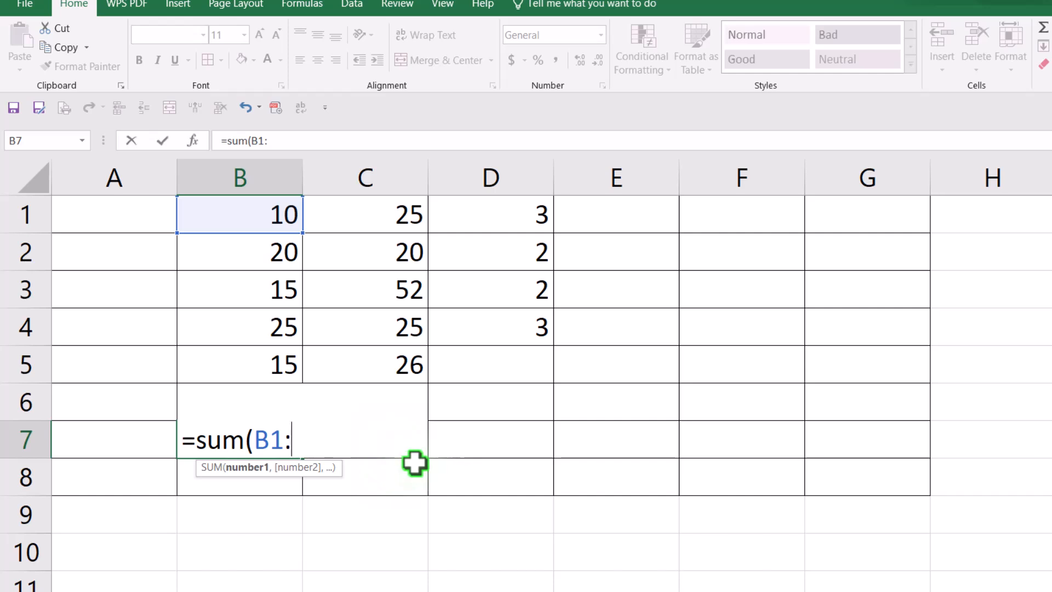
click(278, 372)
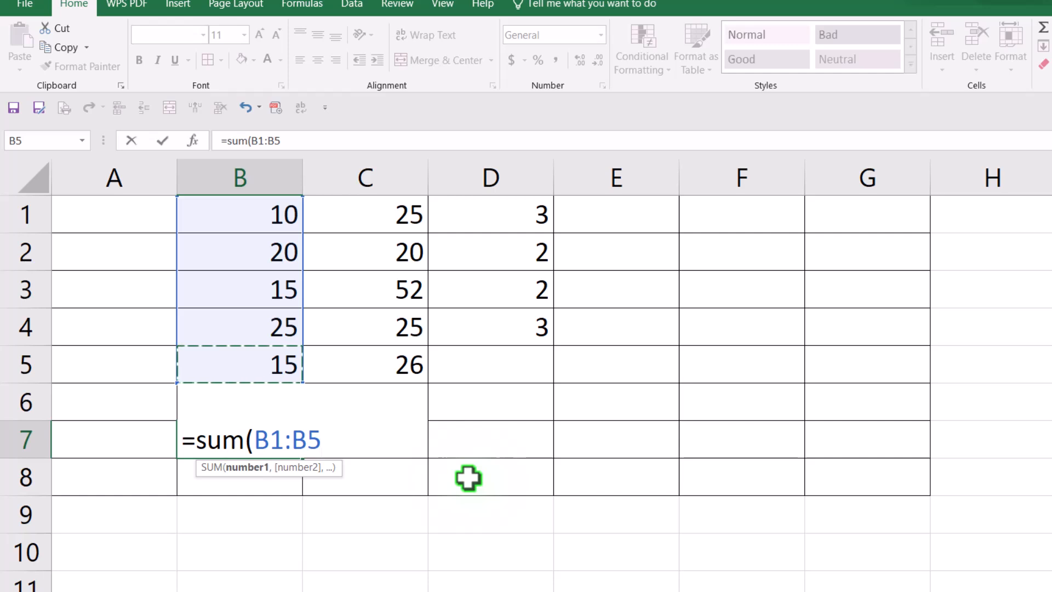
text())
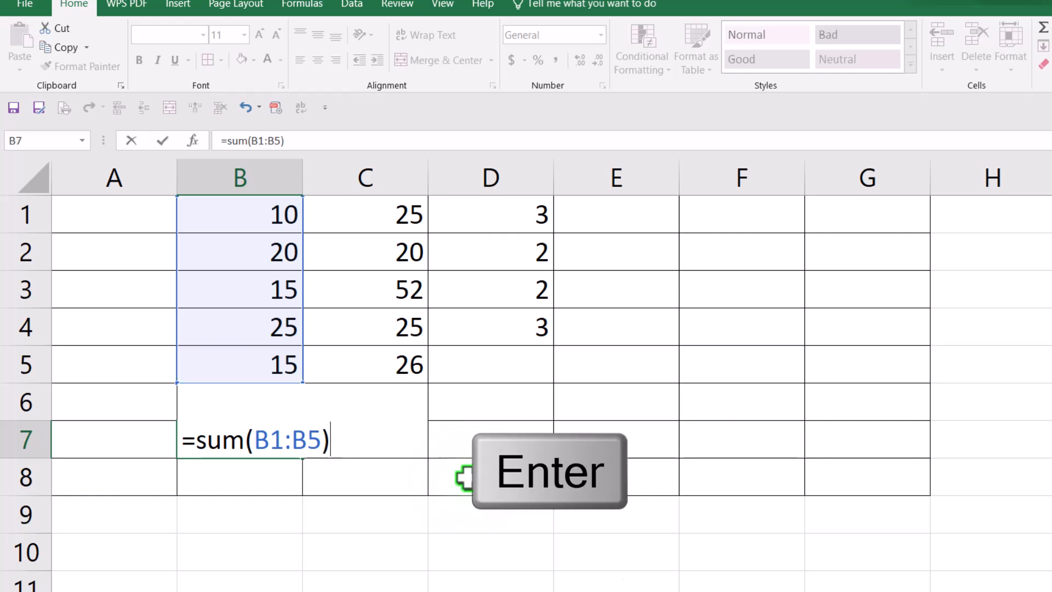
key(Return)
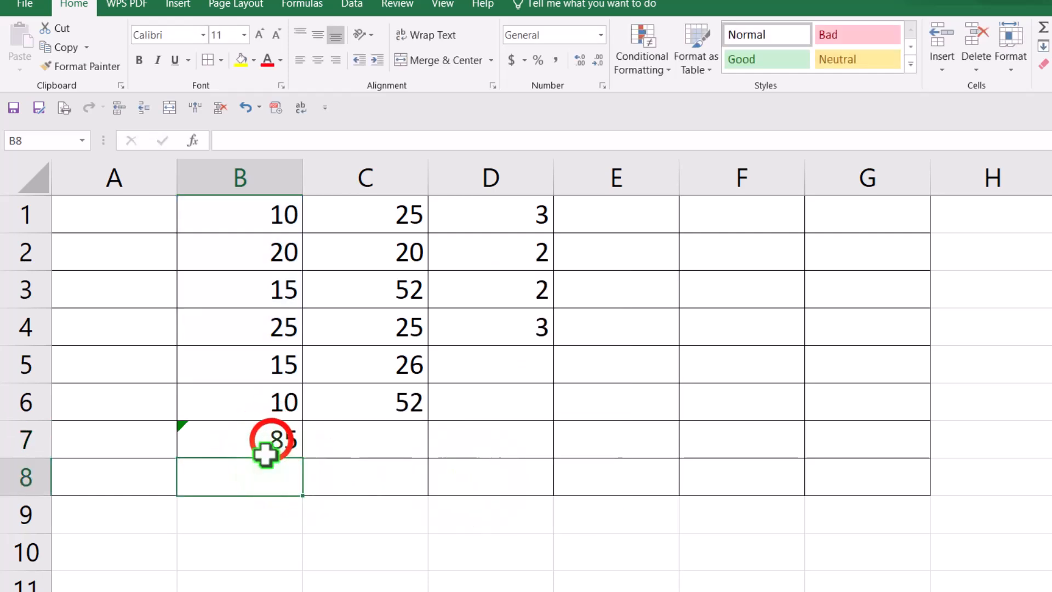
Step: Copy the B7 SUM formula across row 7 through F7
click(273, 439)
drag(305, 462, 841, 458)
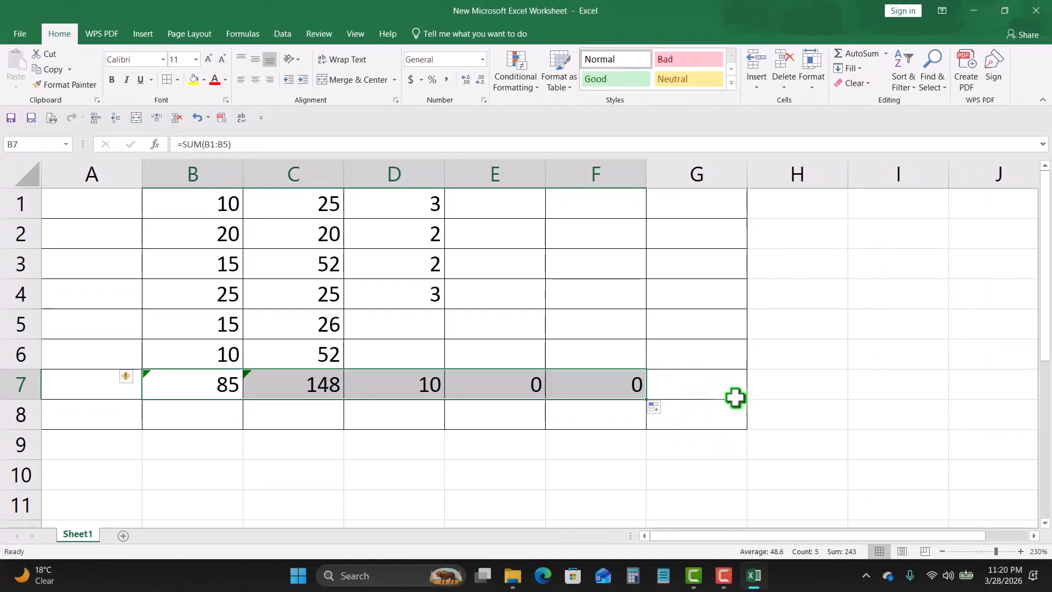
click(734, 397)
Step: Clear the totals in row 7 from B7 to F7
click(182, 382)
drag(183, 382, 590, 382)
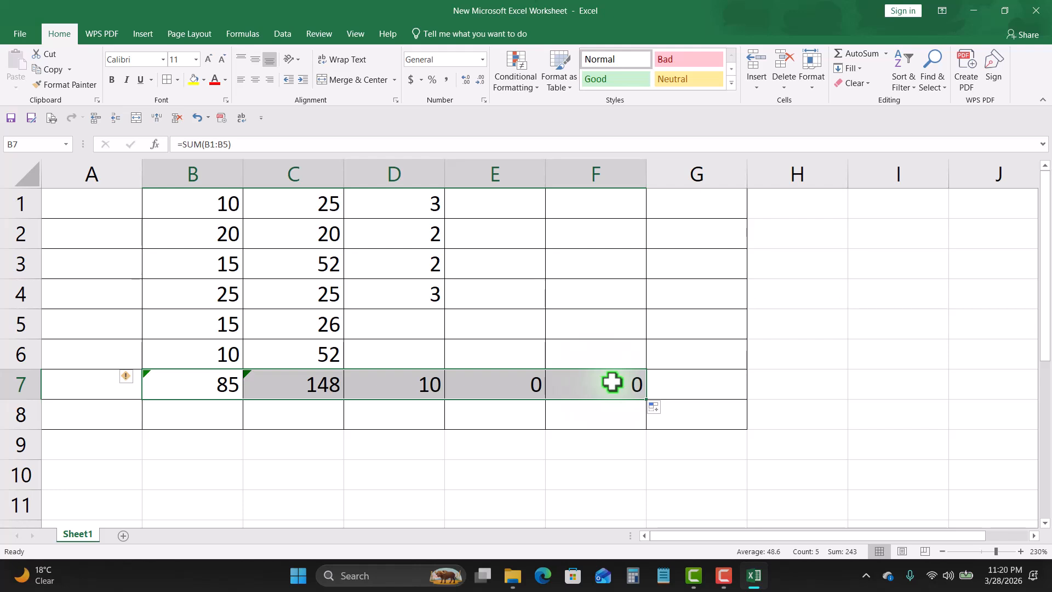
key(Delete)
Step: Use AutoSum Sum in B7 to total B1:B6
click(207, 386)
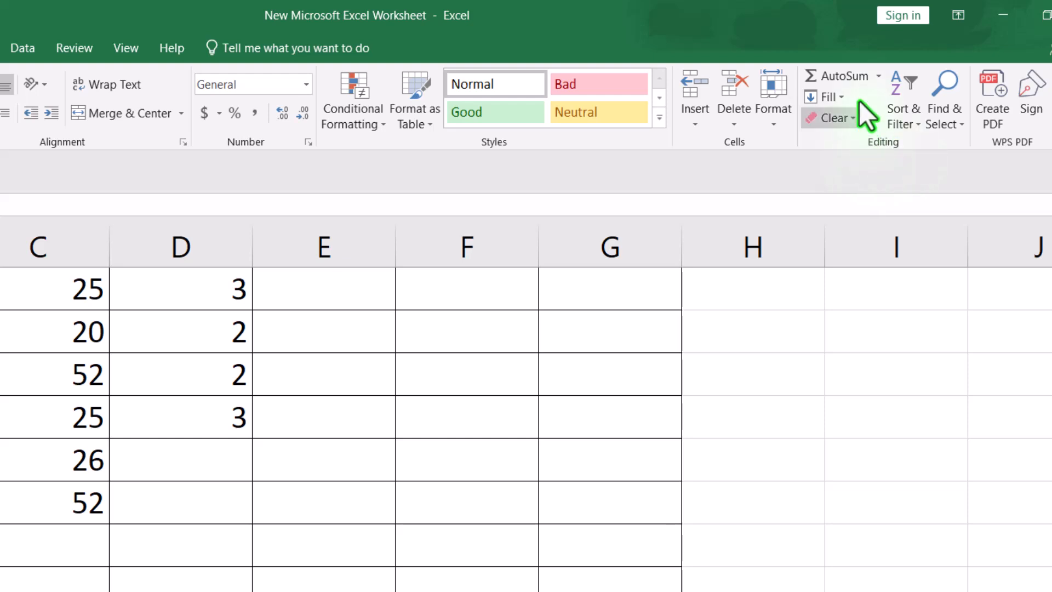
click(876, 76)
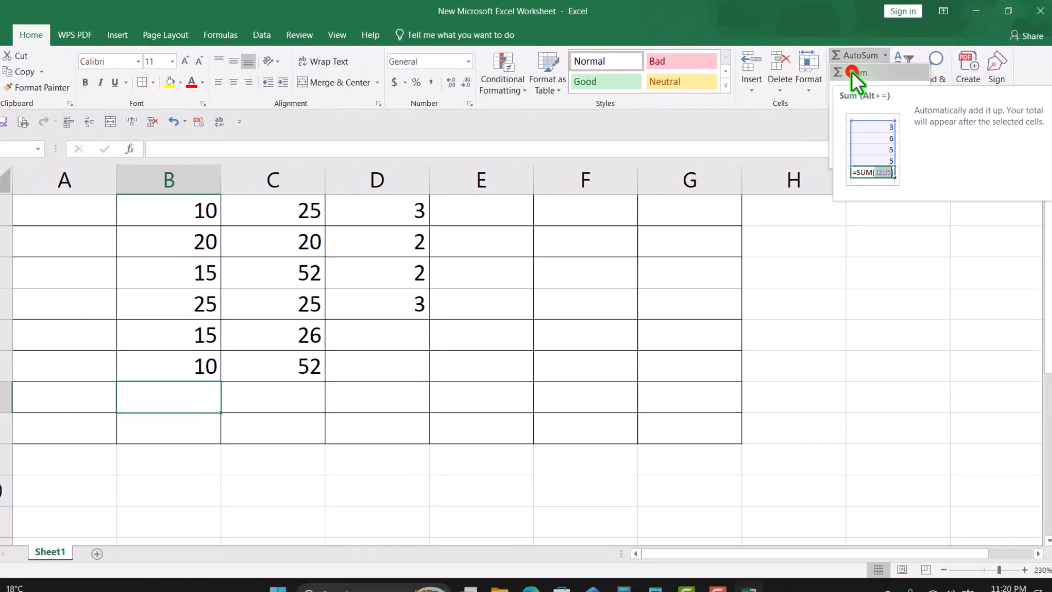
click(852, 71)
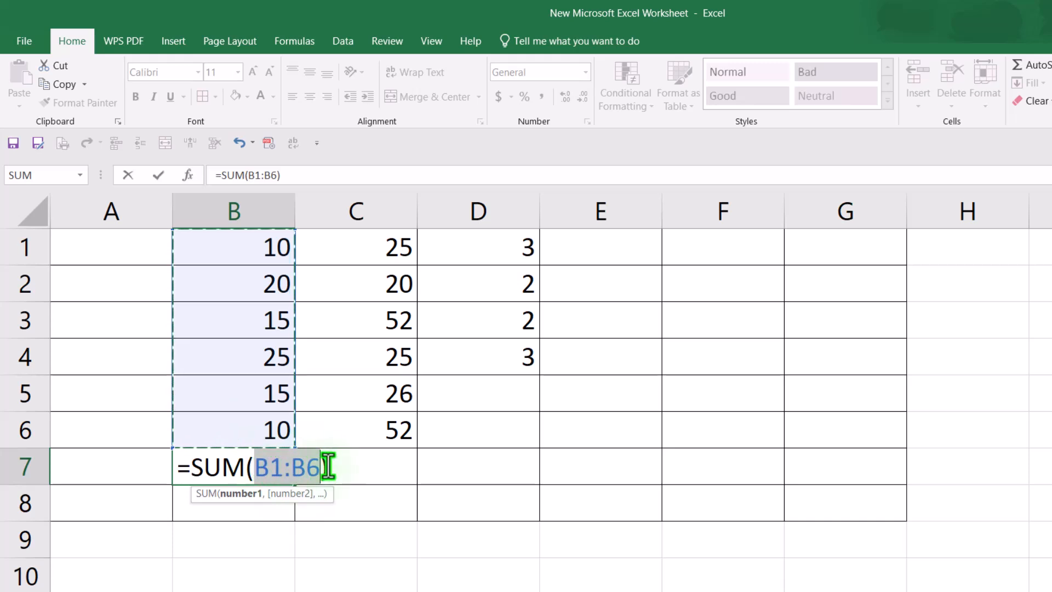
key(Return)
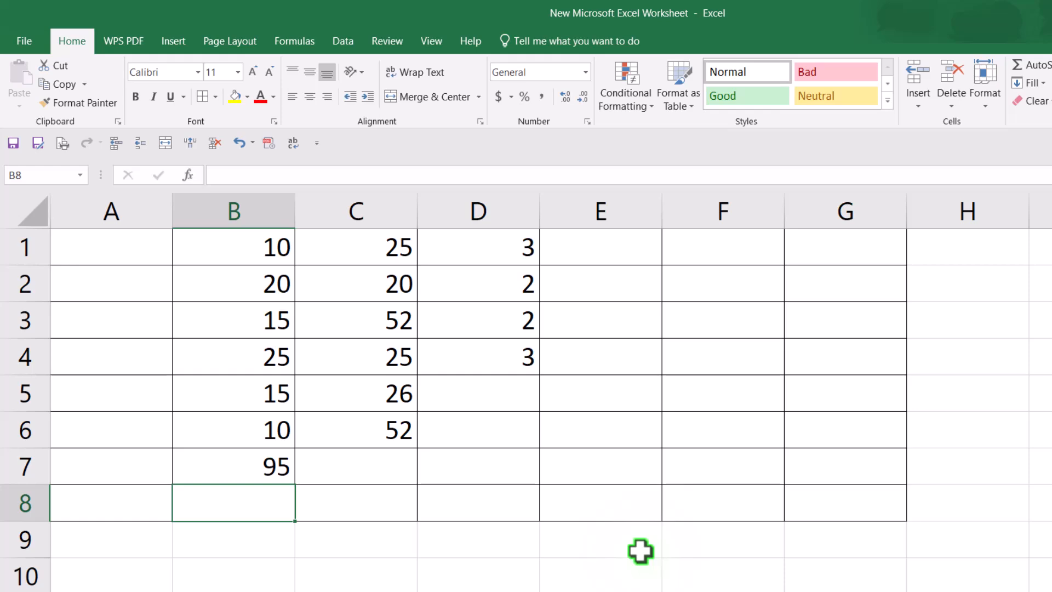
Step: Copy the B7 AutoSum formula across row 7 through E7
click(246, 463)
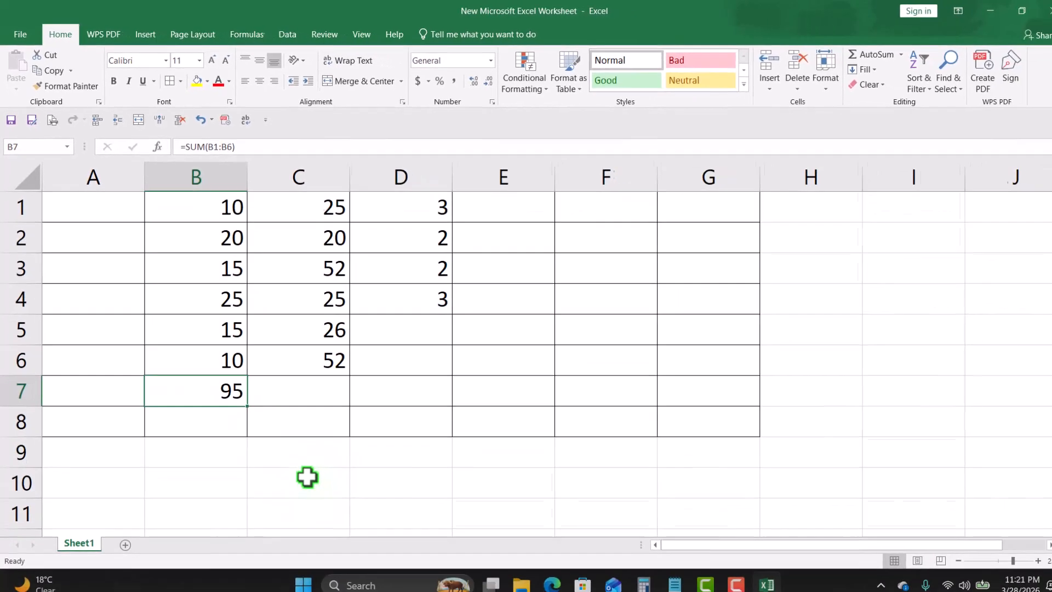
drag(285, 469, 548, 469)
drag(466, 399, 543, 400)
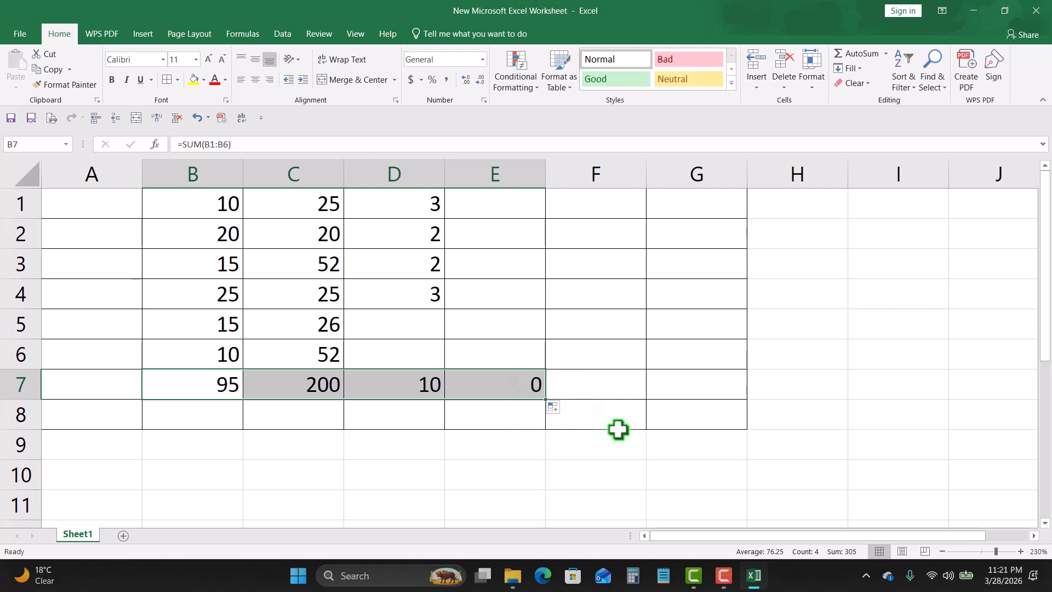
click(624, 395)
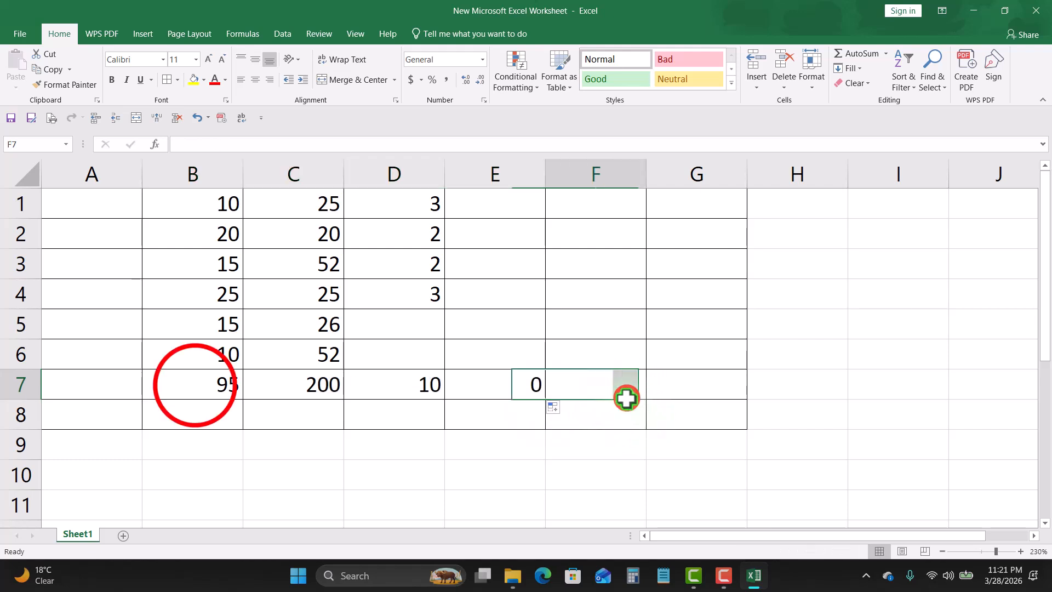
Step: Clear the totals in row 7 and the values in row 6
drag(194, 386, 564, 384)
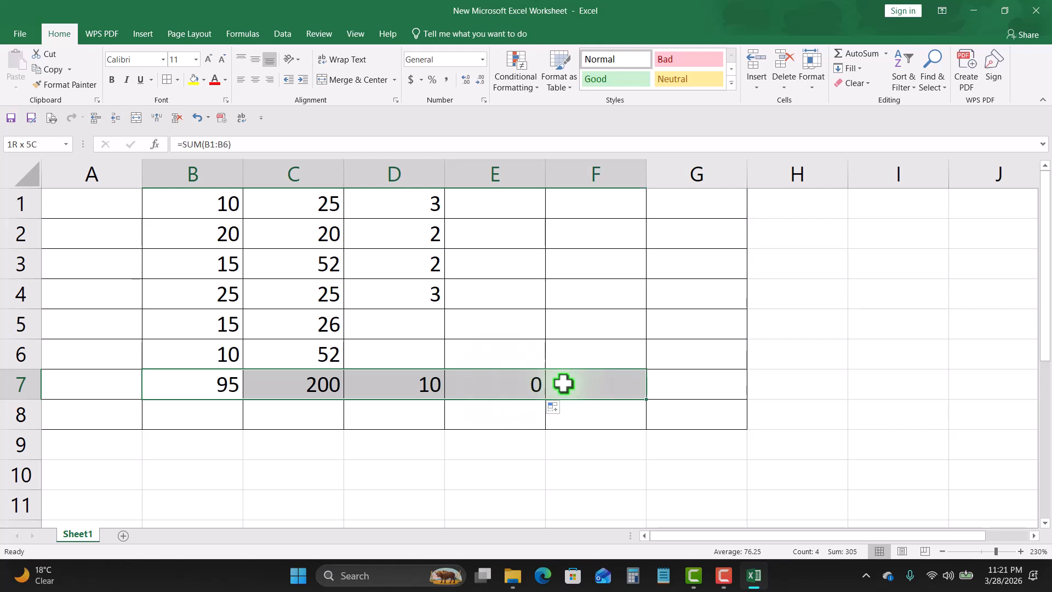
key(Delete)
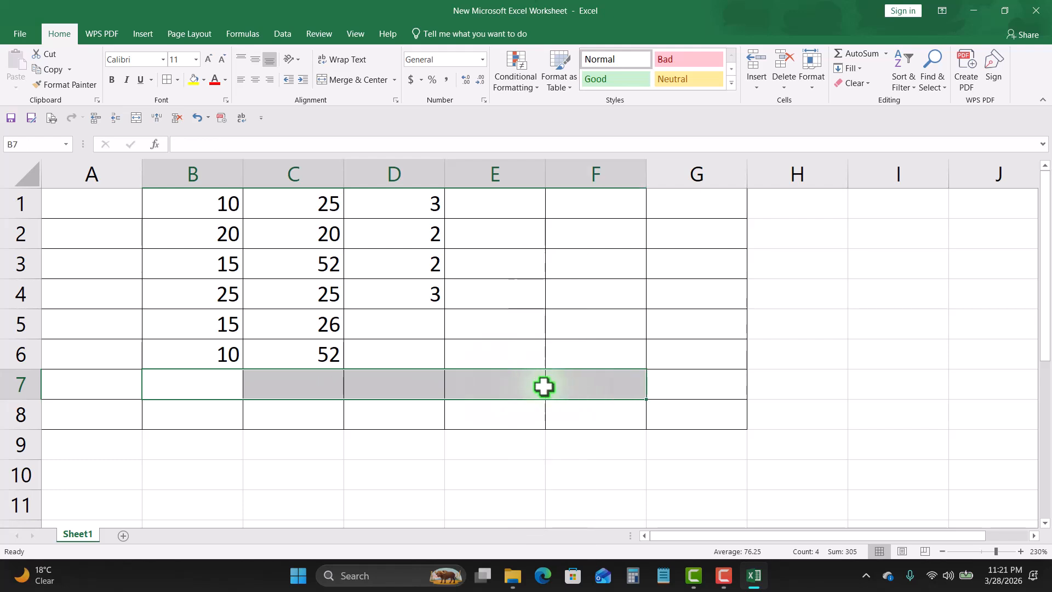
drag(106, 357, 482, 357)
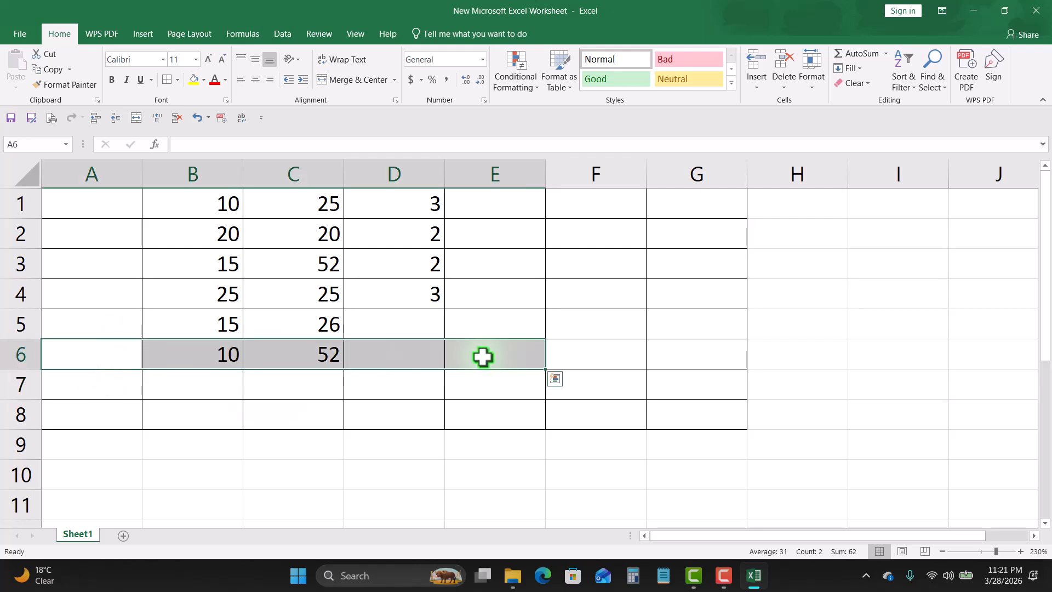
key(Delete)
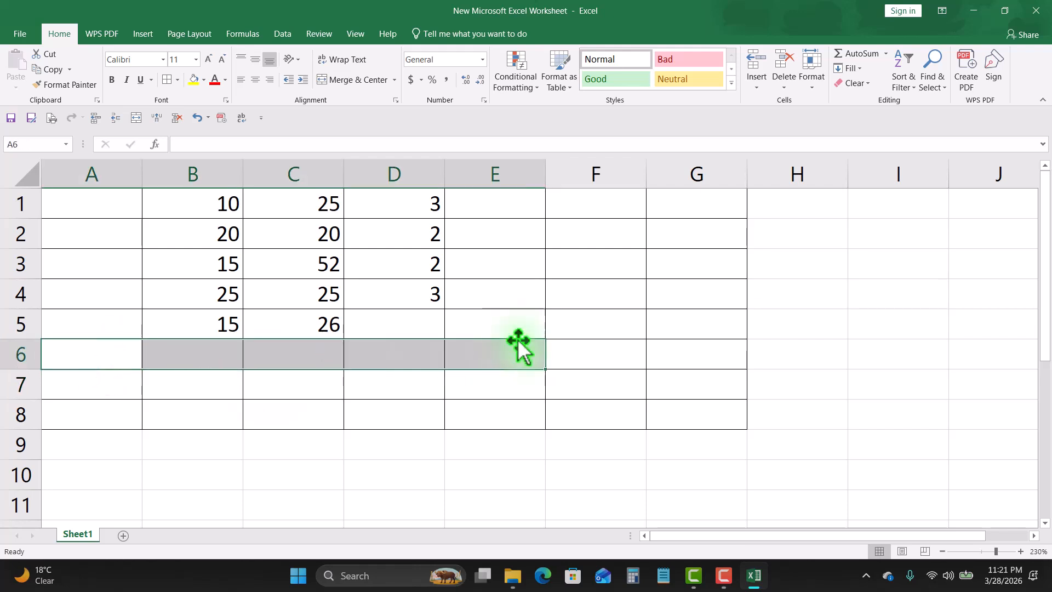
Step: Enter a SUM formula in E6 totalling the whole range B1:D5
drag(217, 199, 430, 316)
click(486, 355)
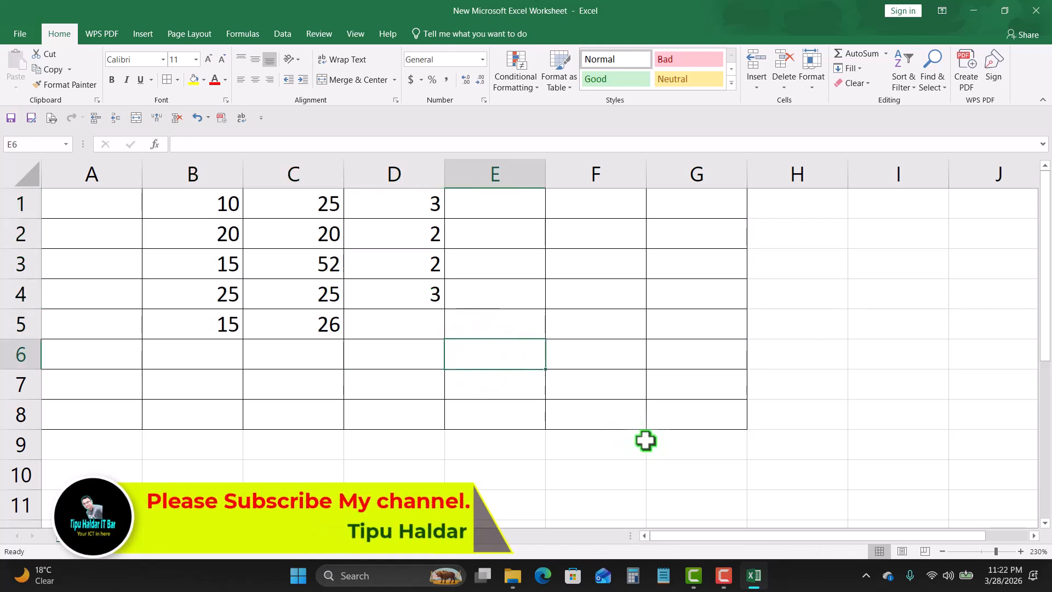
text(=)
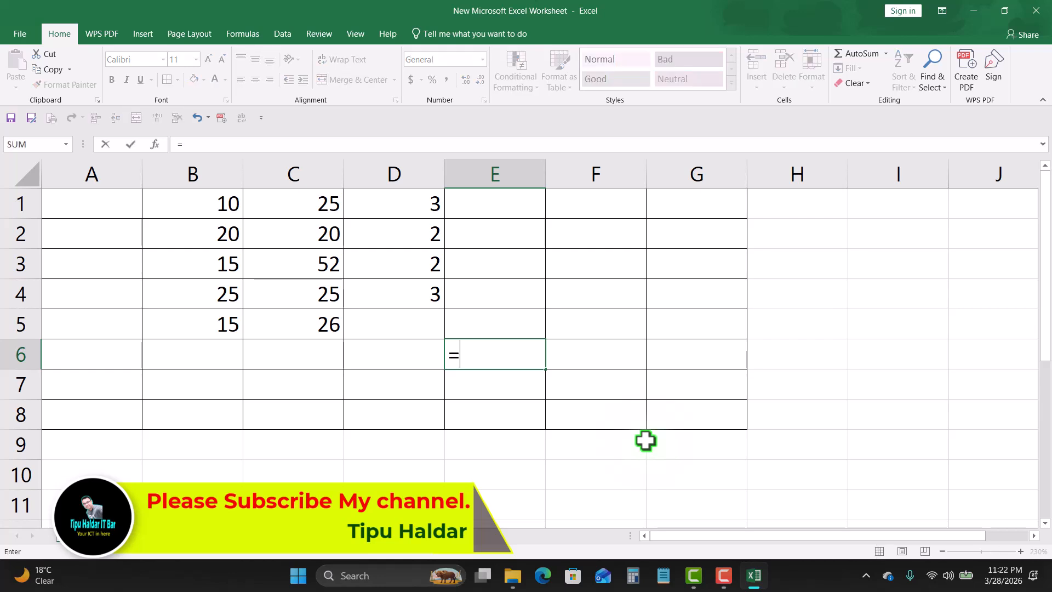
text(sum()
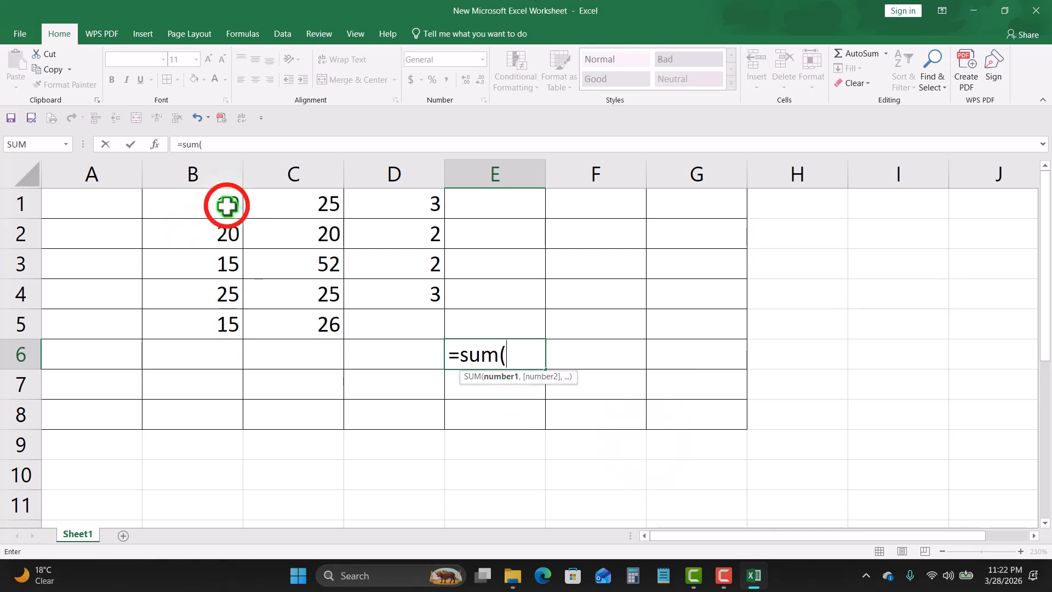
drag(226, 206, 413, 318)
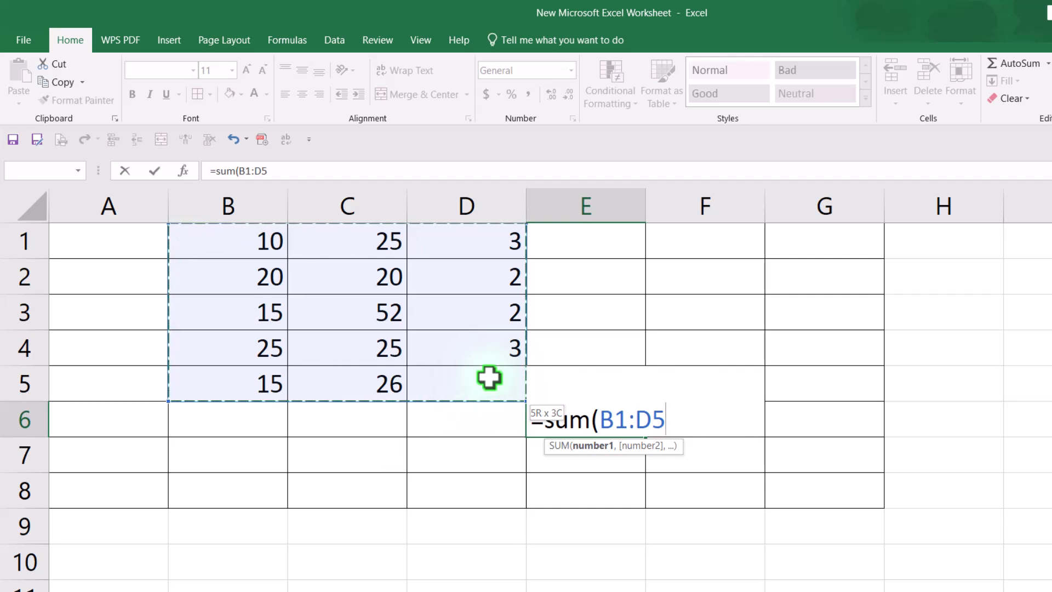
click(680, 422)
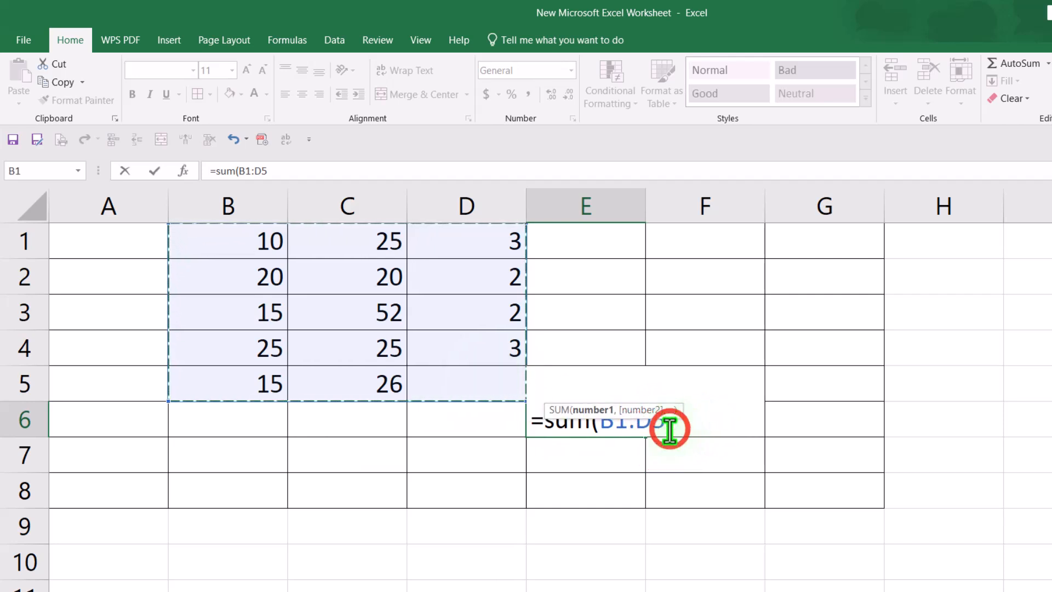
click(640, 425)
click(603, 421)
drag(603, 422, 620, 422)
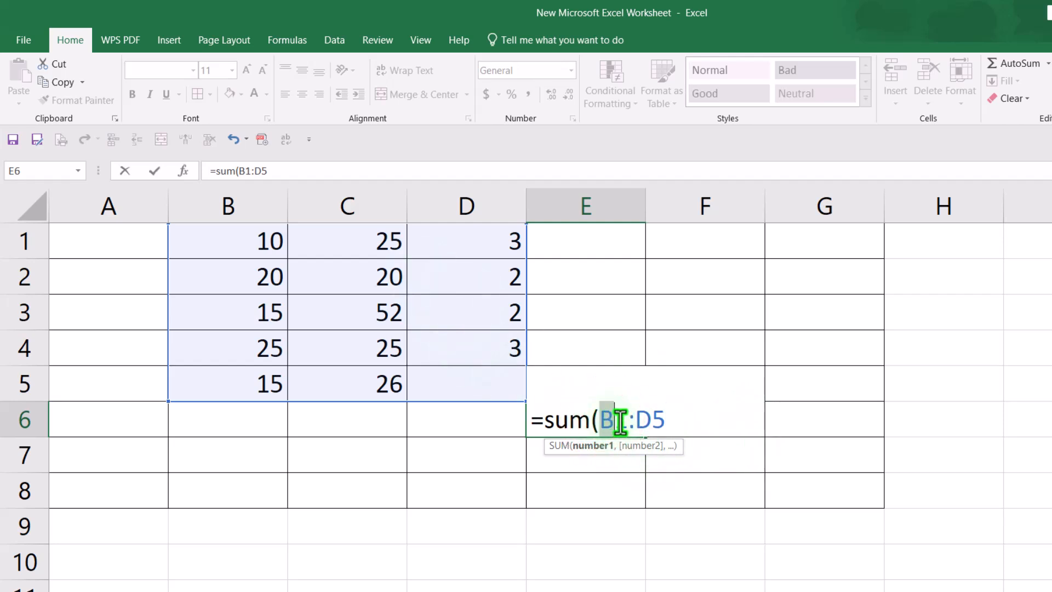
click(673, 421)
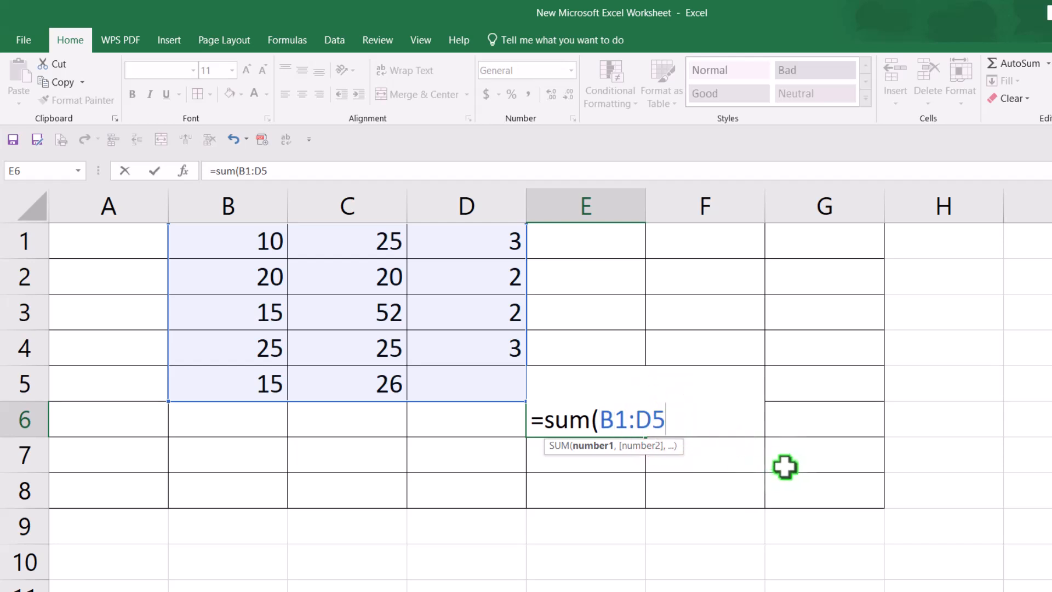
text())
key(Return)
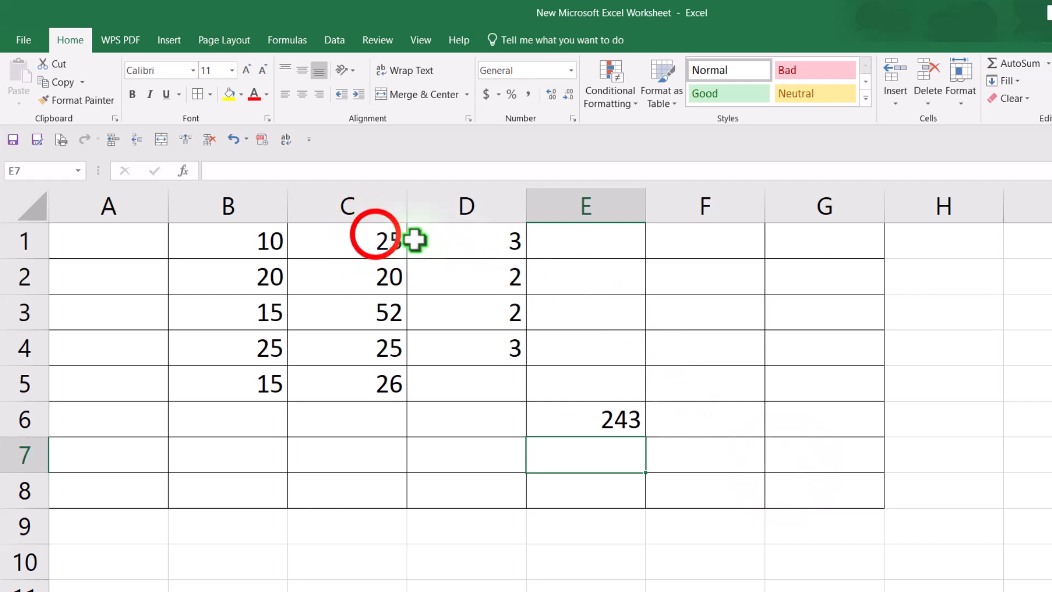
Step: Clear all values and the total from columns C through F, rows 1 to 7
mouse_move(376, 235)
mouse_down()
mouse_move(629, 437)
mouse_move(709, 456)
mouse_up()
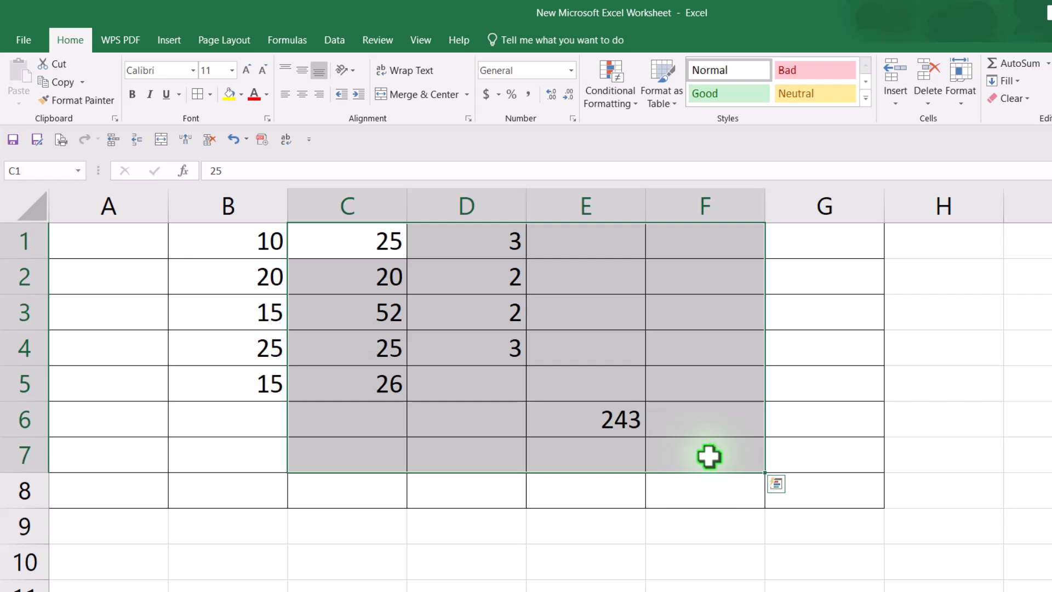
key(Delete)
click(815, 372)
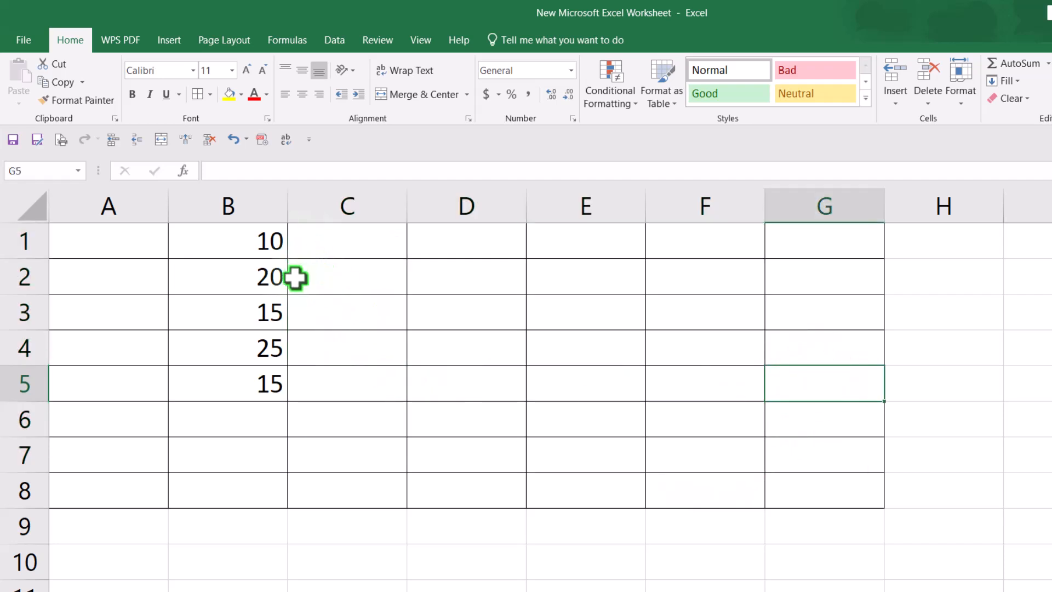
Step: Enter =SUM(B1+B3+B4+B2) in B6 by picking each cell of column B
click(246, 249)
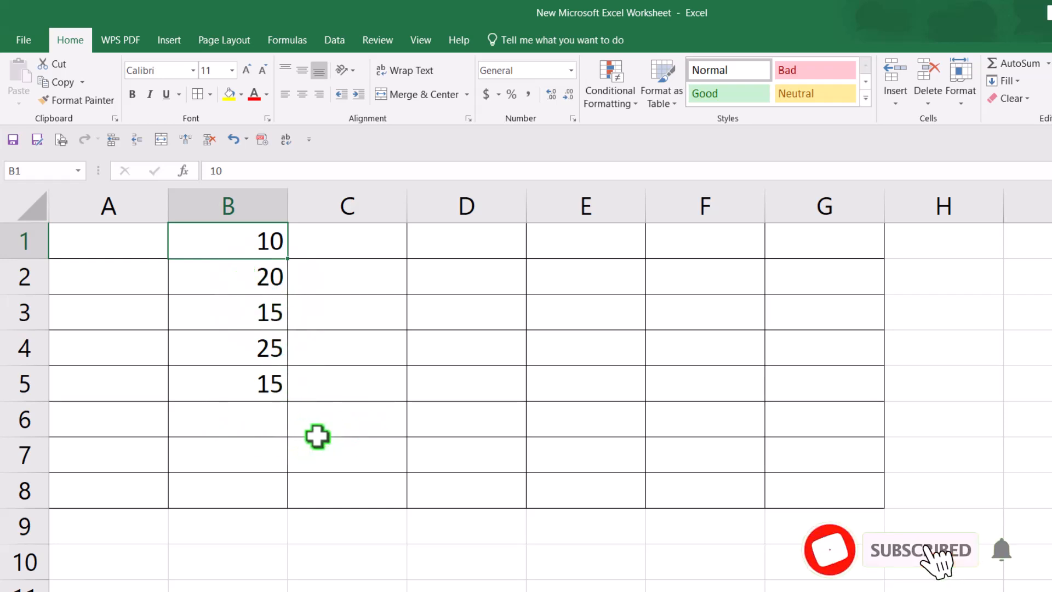
click(233, 423)
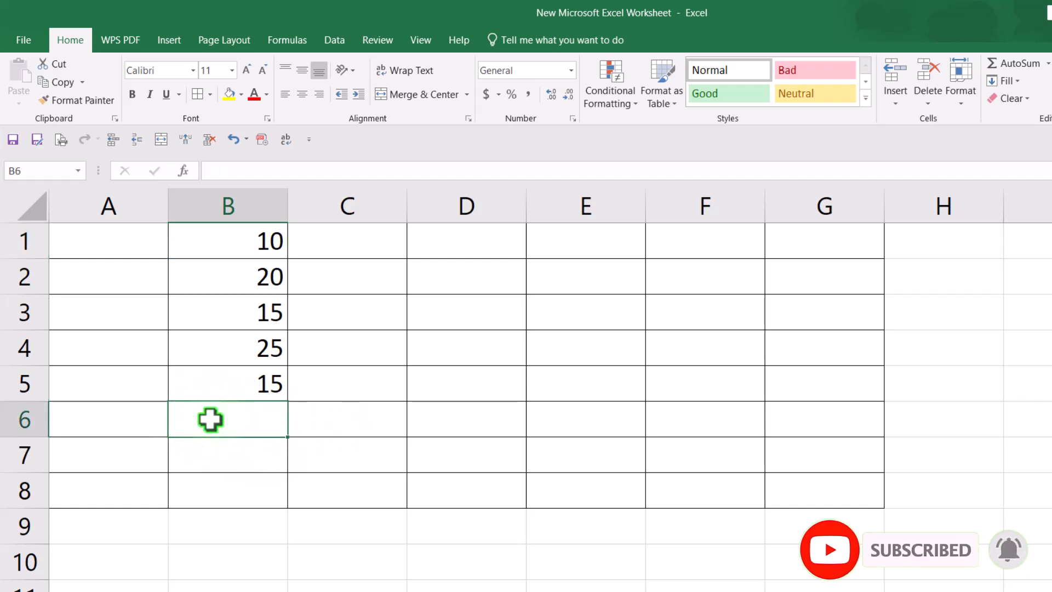
text(=)
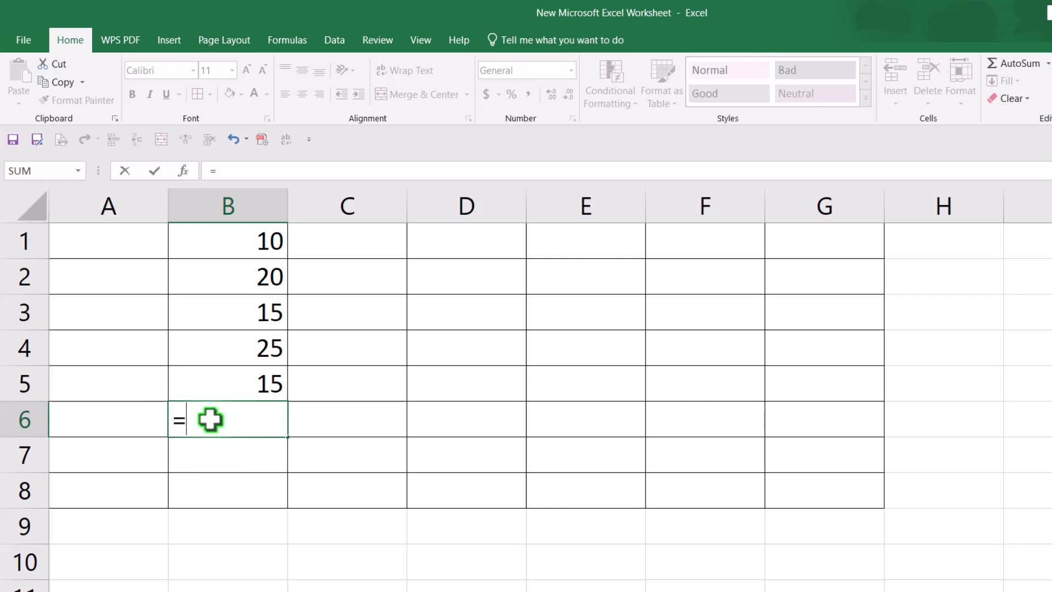
text(su)
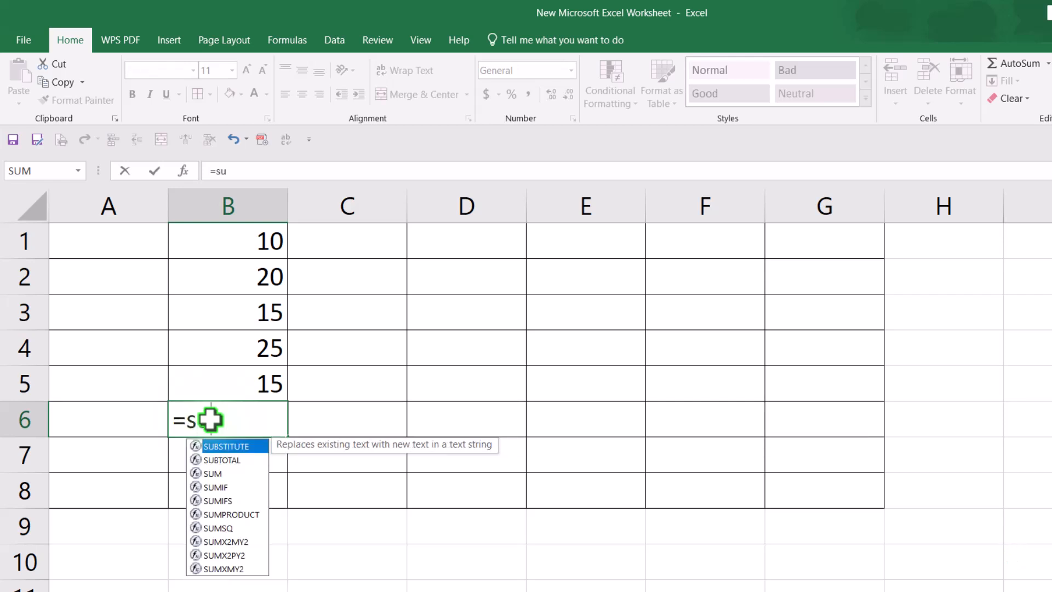
text(m()
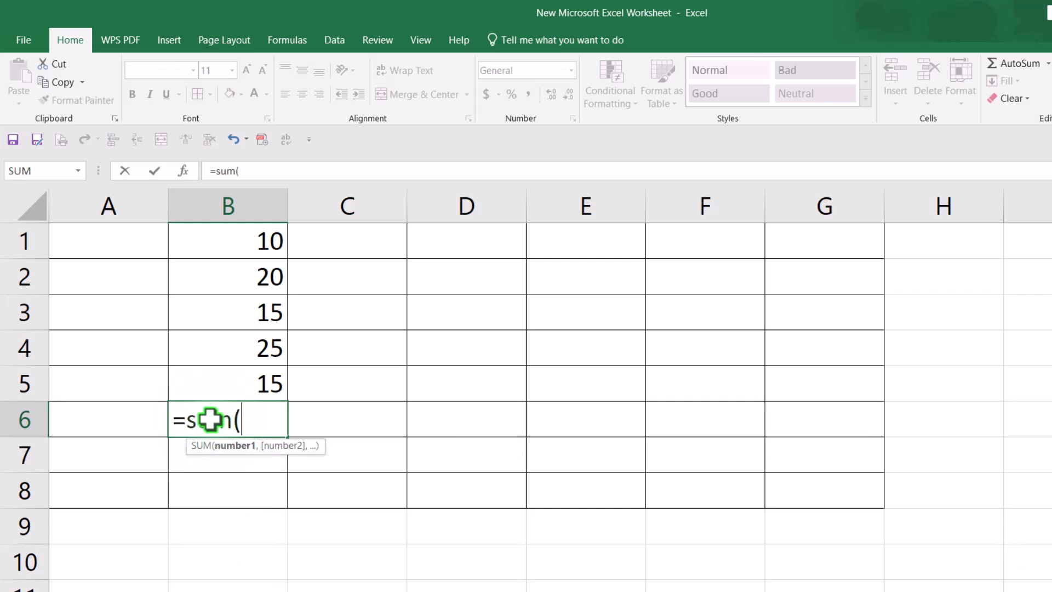
click(272, 241)
click(285, 424)
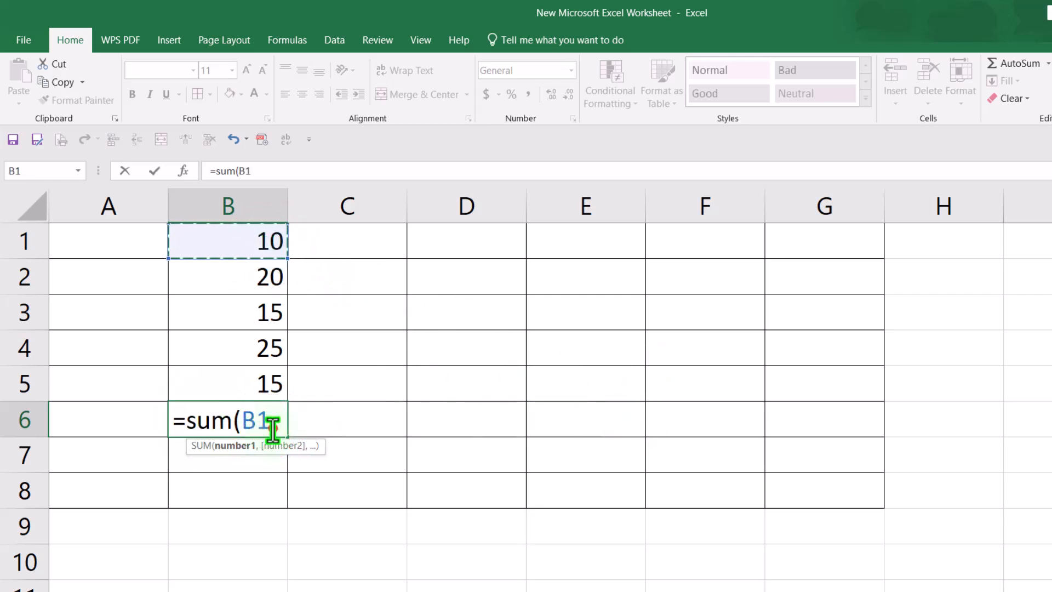
text(+)
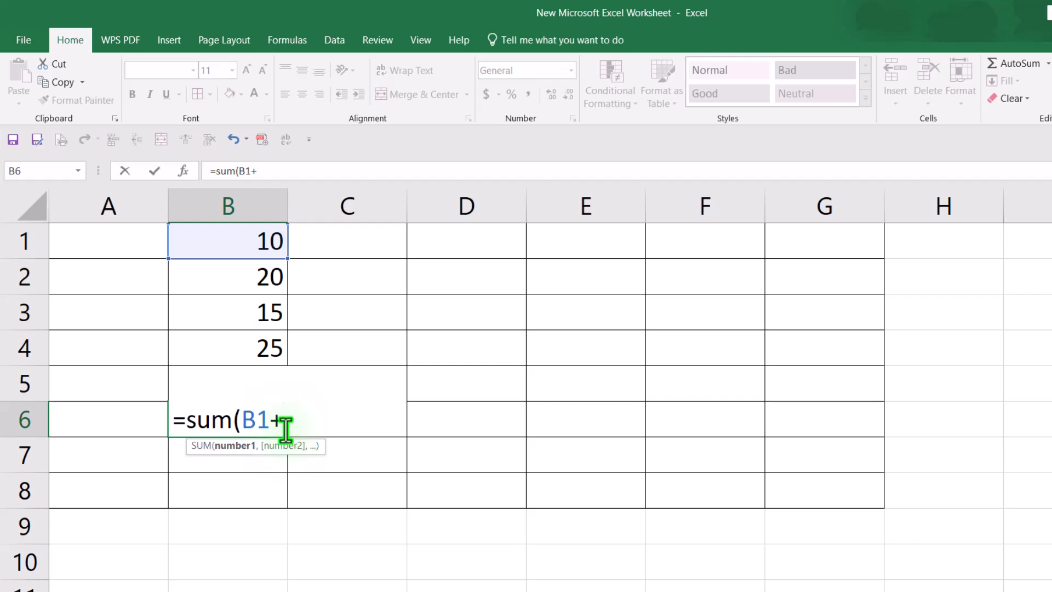
click(273, 310)
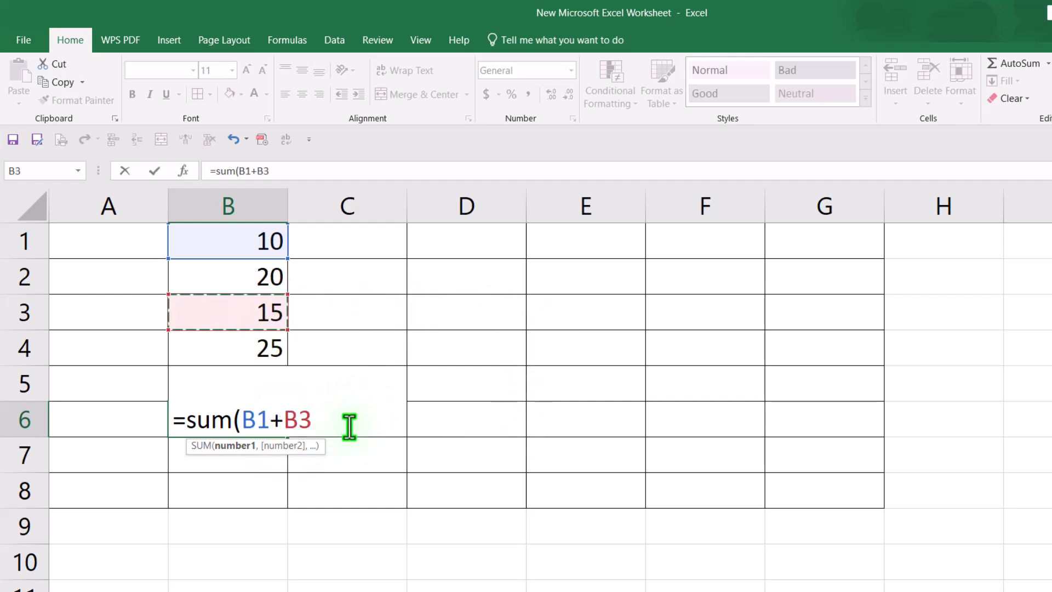
text(+)
click(266, 349)
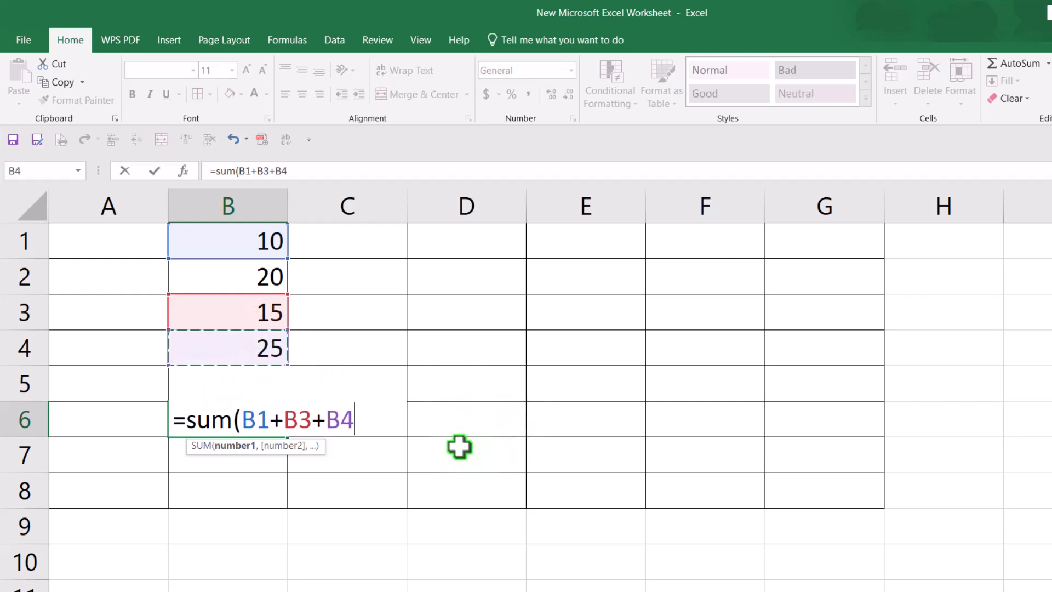
text(+)
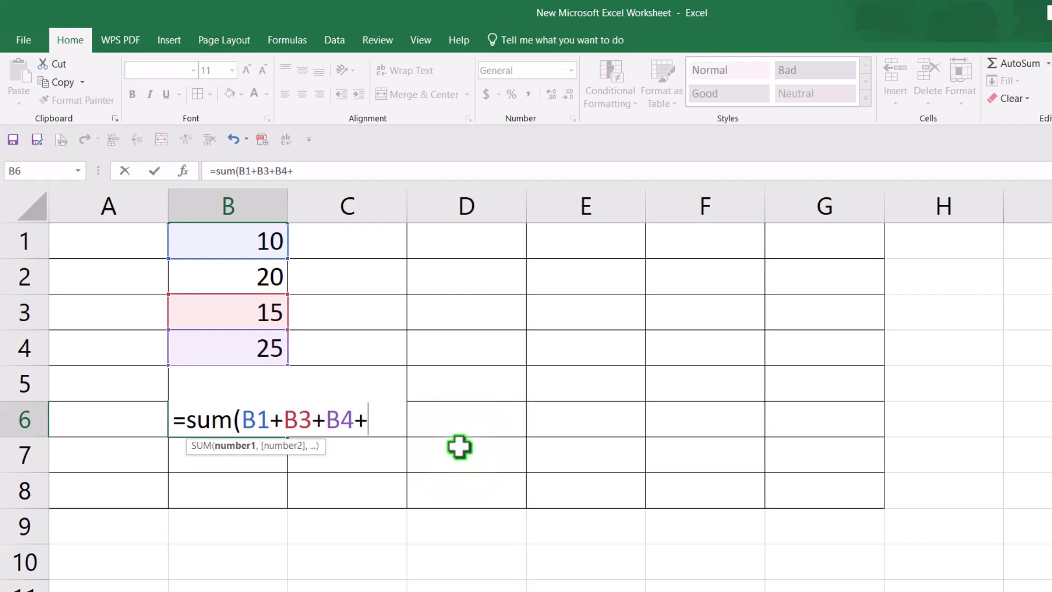
click(261, 274)
text())
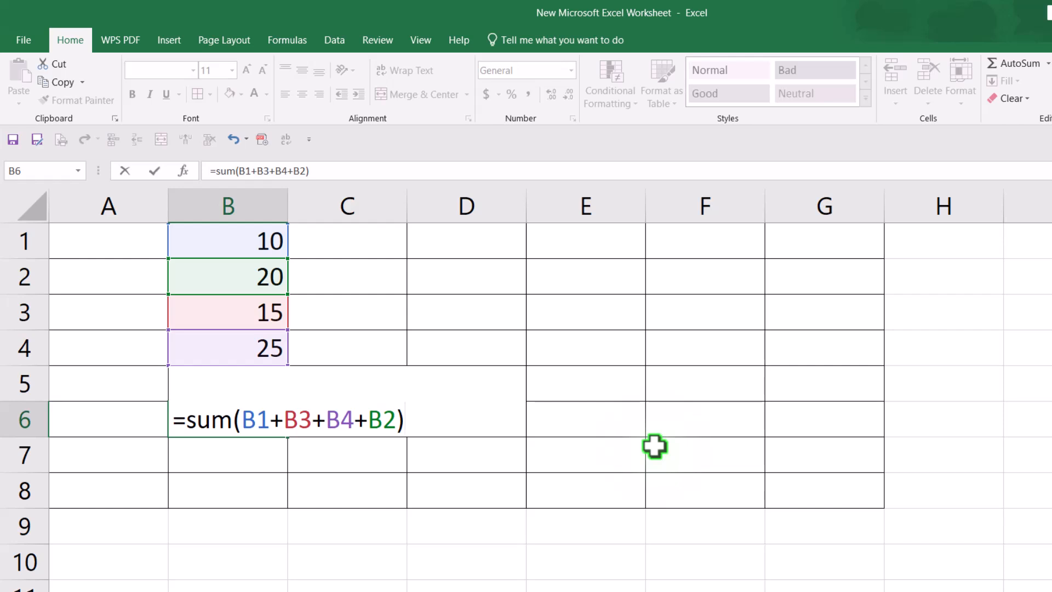
key(Return)
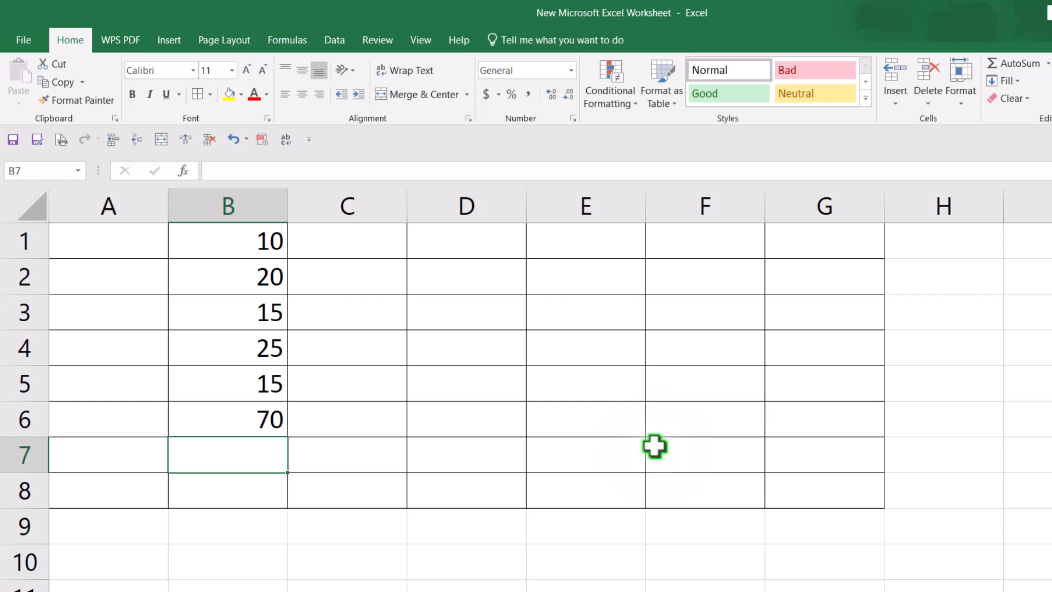
Step: Clear the total in B6
drag(190, 416, 445, 459)
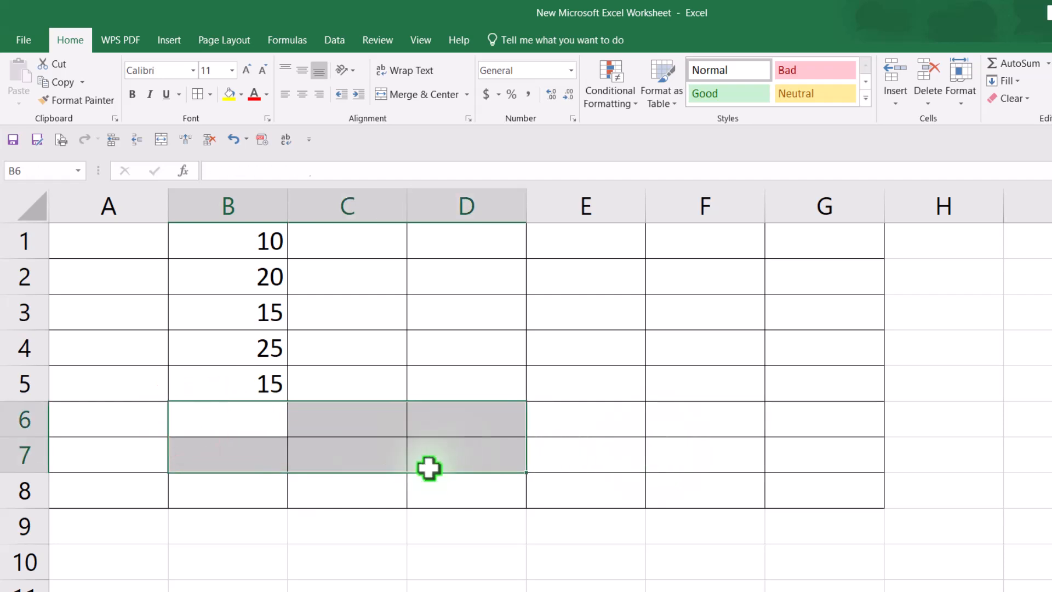
Step: Enter 50 in C1 and 30 in C2
click(371, 245)
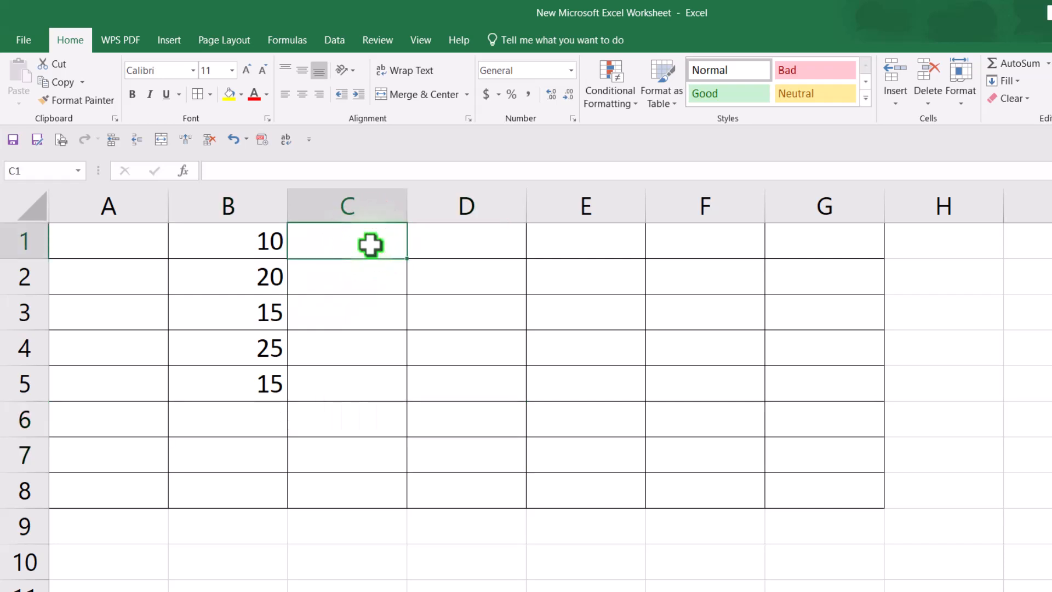
text(5)
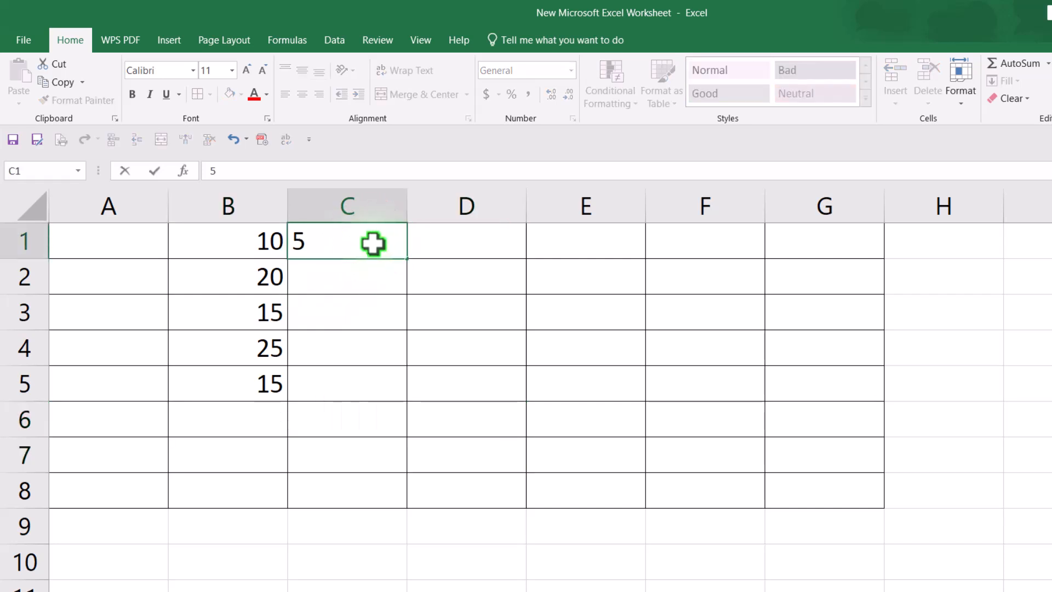
text(0)
click(347, 277)
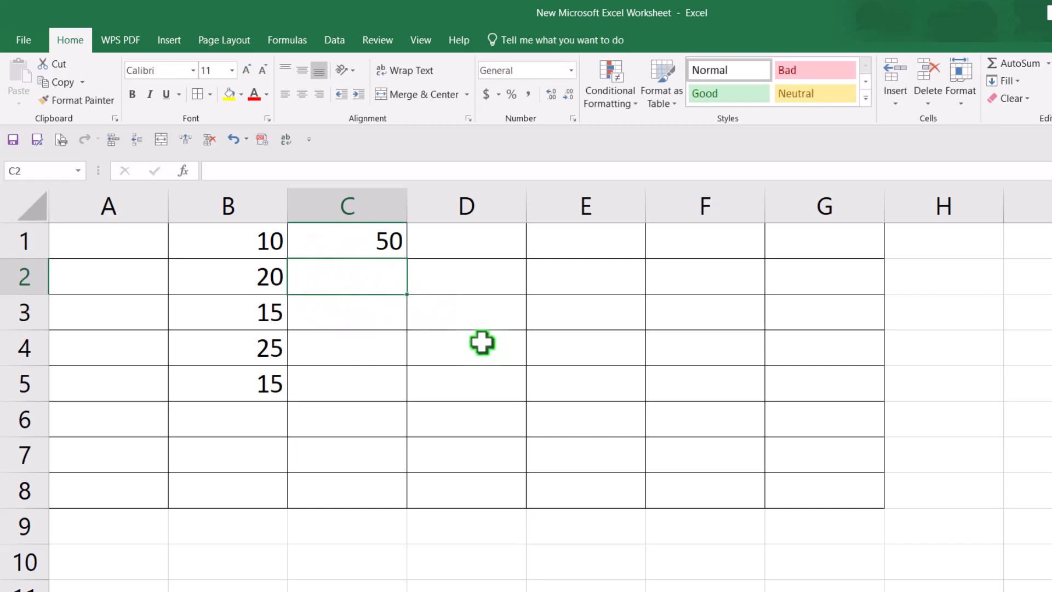
text(3)
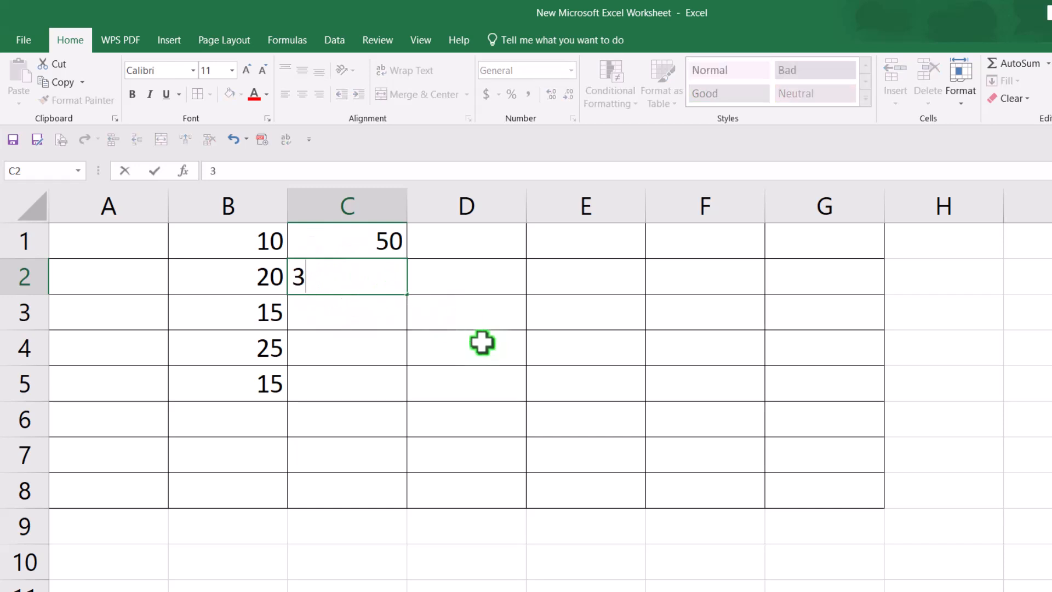
text(0)
click(480, 340)
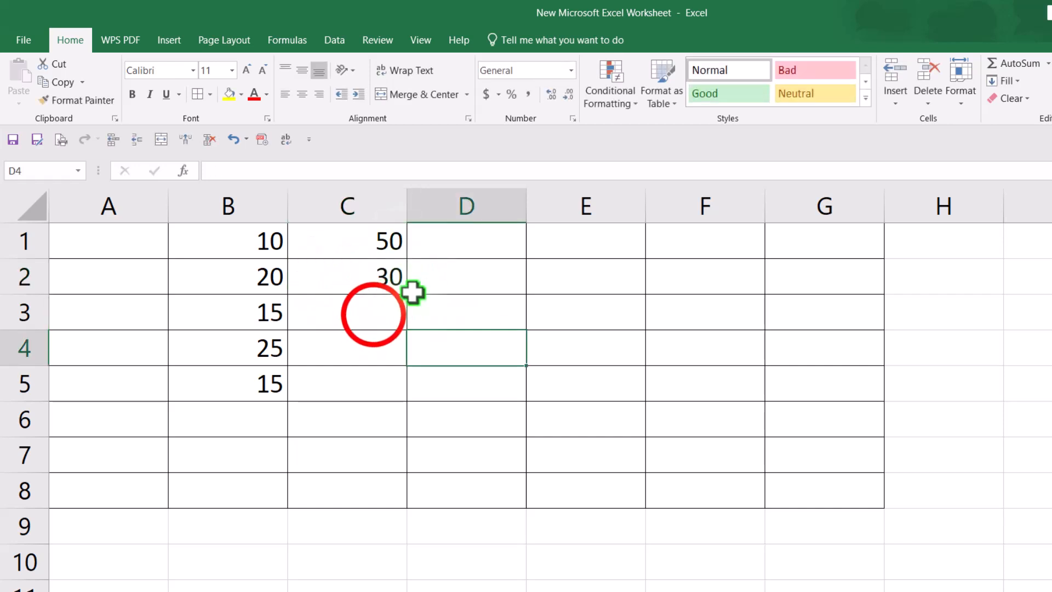
Step: Enter the subtraction formula =C1-C2 in C3, picking C1 and typing C2
click(373, 315)
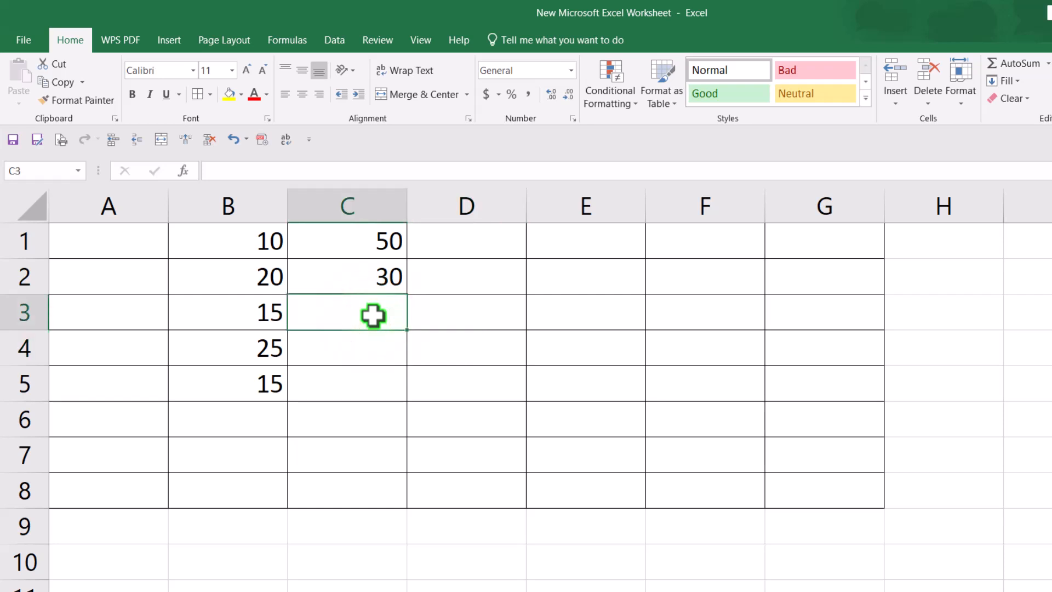
click(359, 315)
click(360, 316)
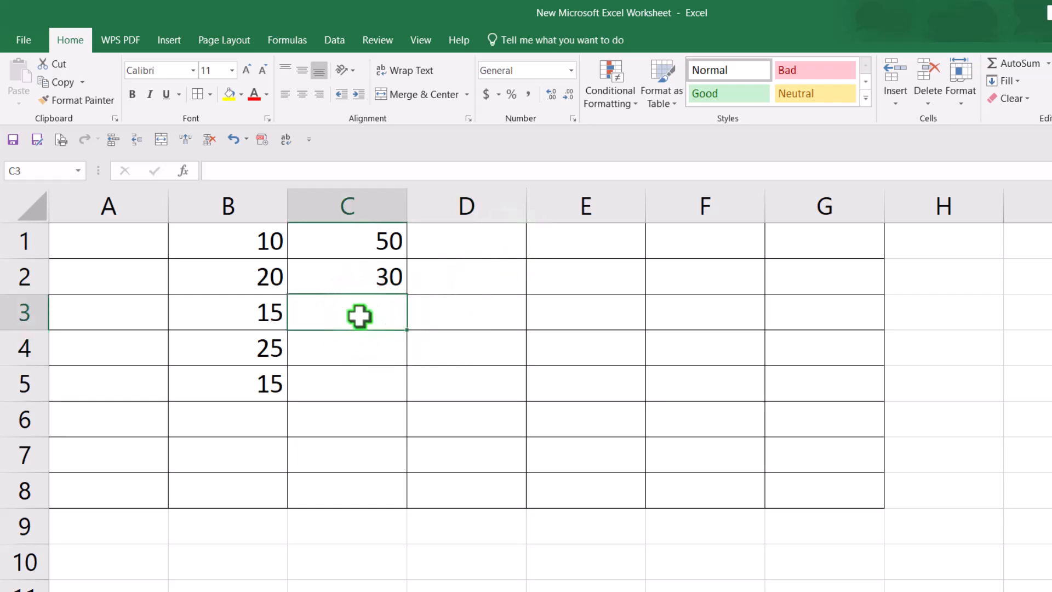
text(=)
click(381, 241)
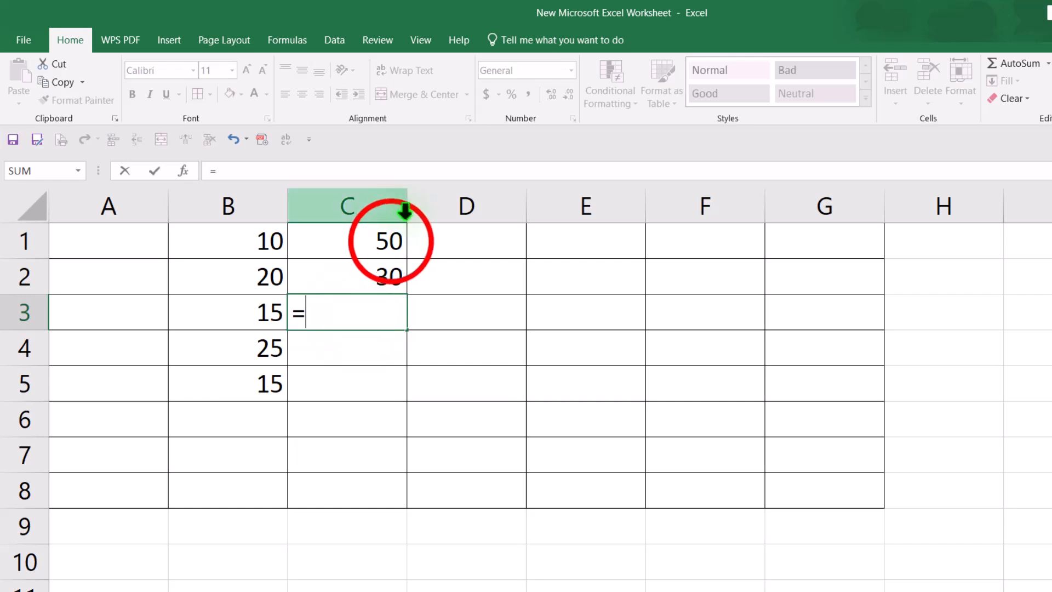
click(349, 312)
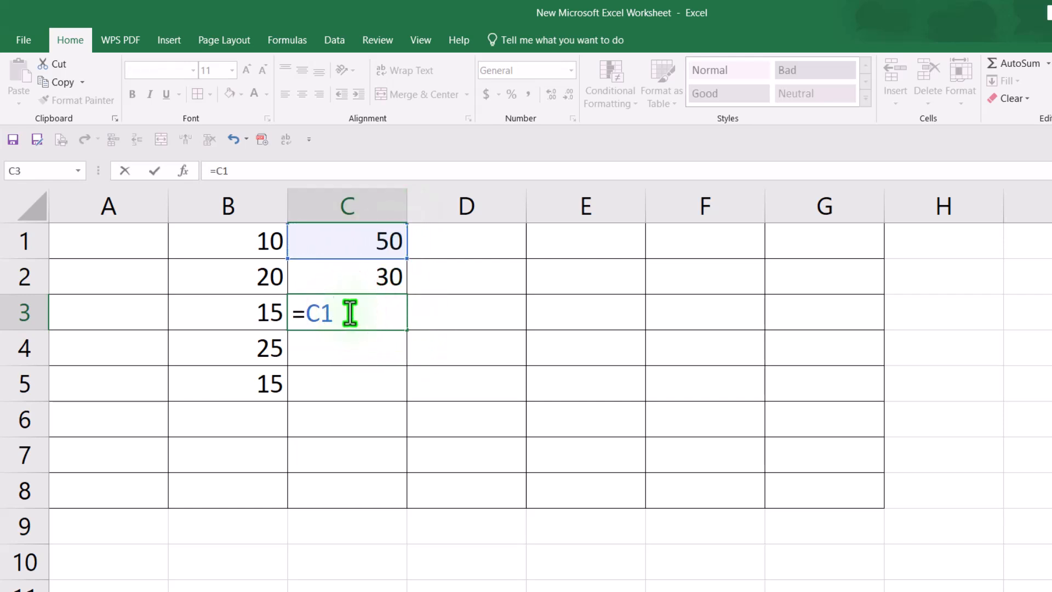
text(-D2)
click(381, 314)
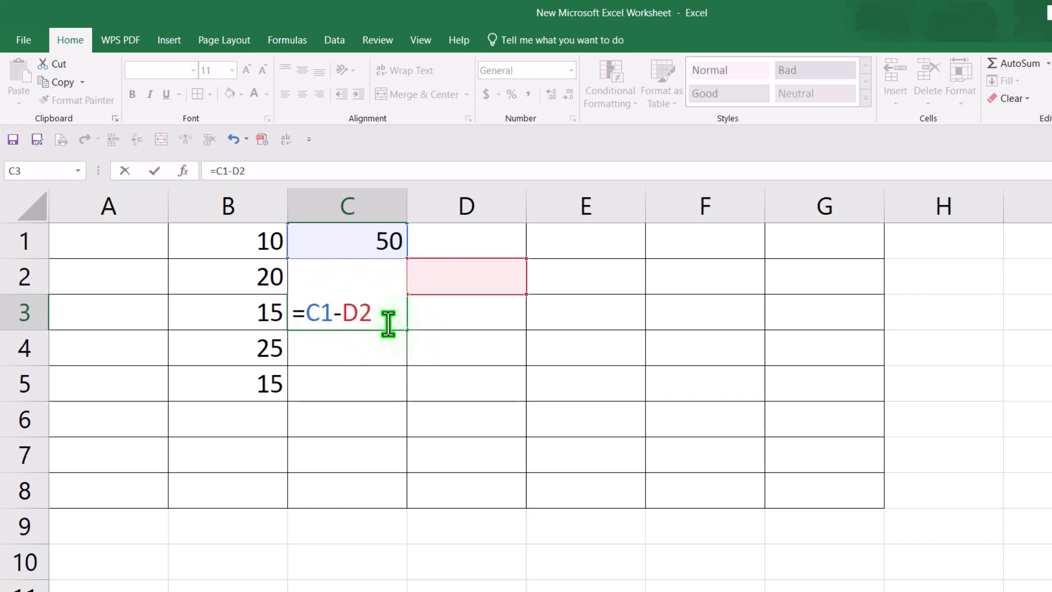
key(BackSpace)
key(BackSpace)
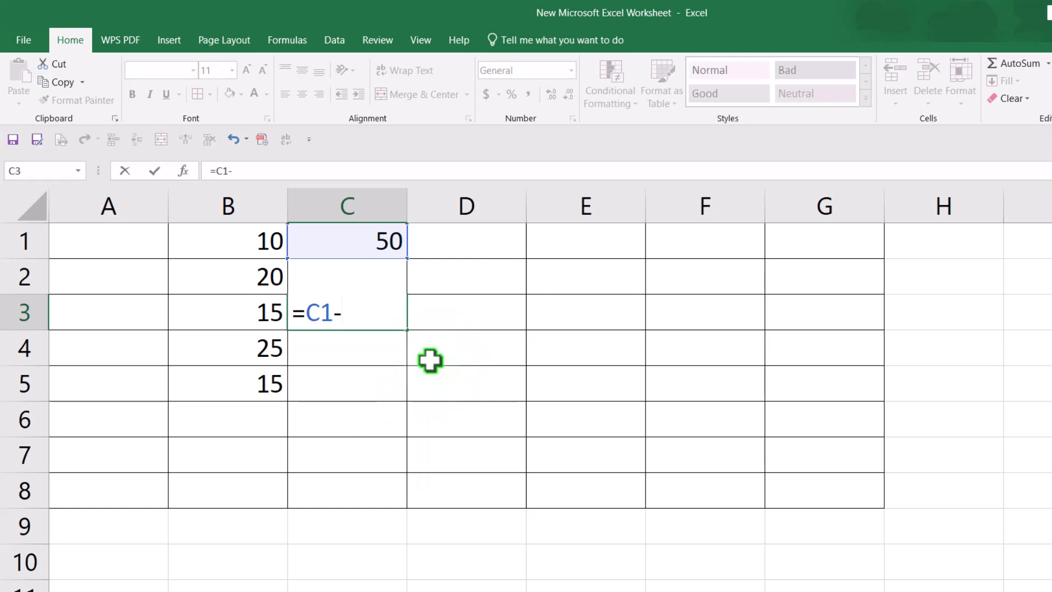
text(c2)
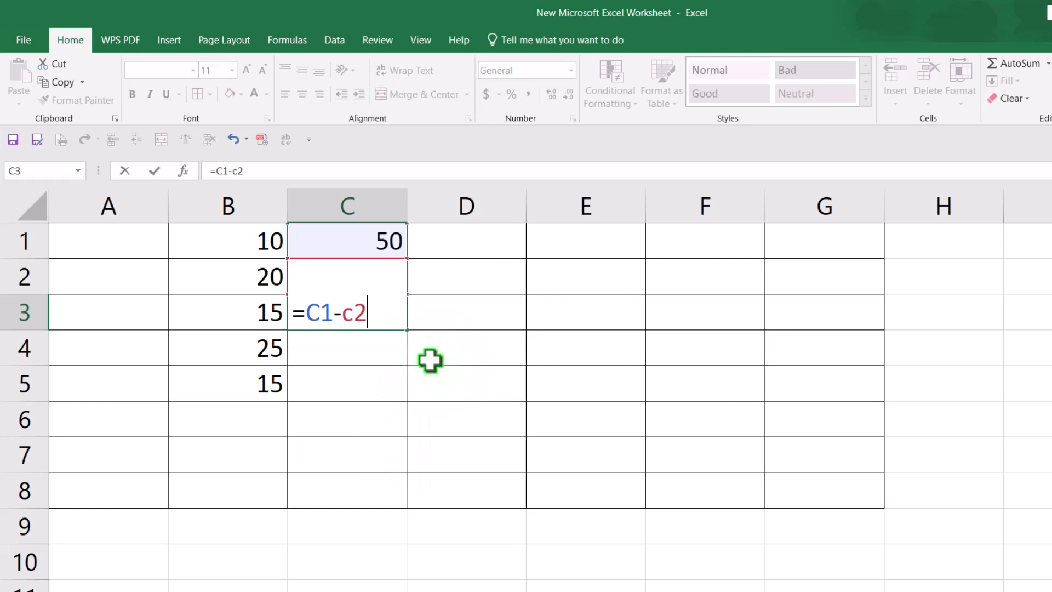
key(Return)
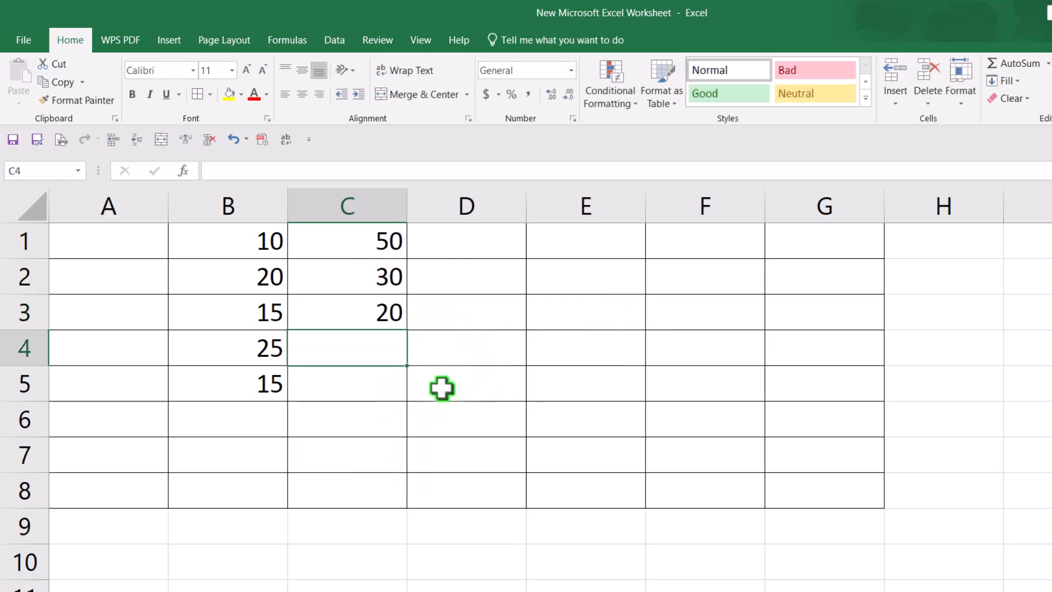
Step: Insert an AutoSum formula in C3 and edit its range into =SUM(C1-C2)
key(Up)
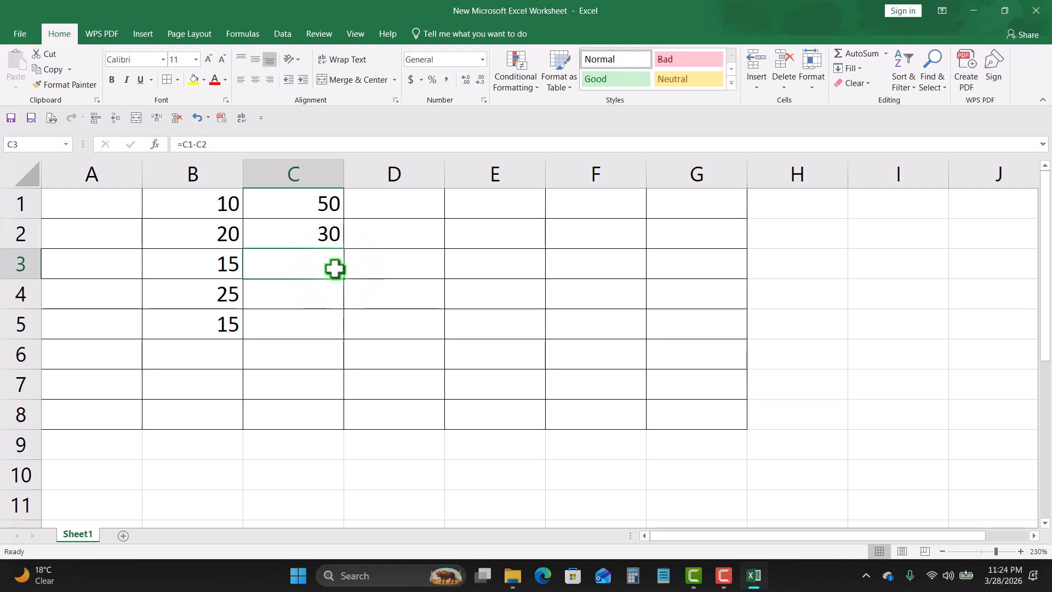
text(=)
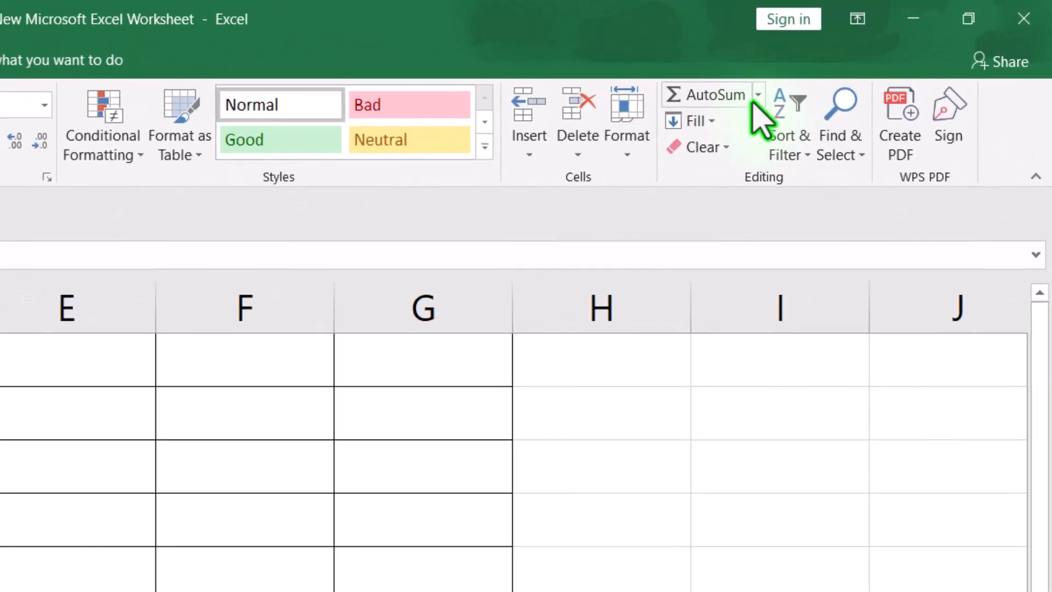
click(756, 91)
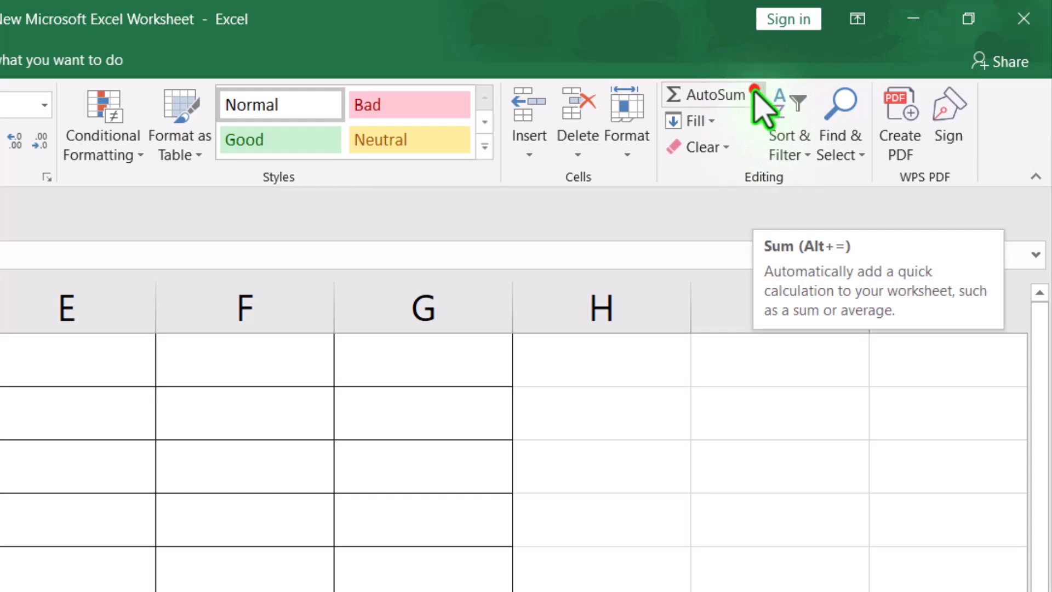
click(707, 123)
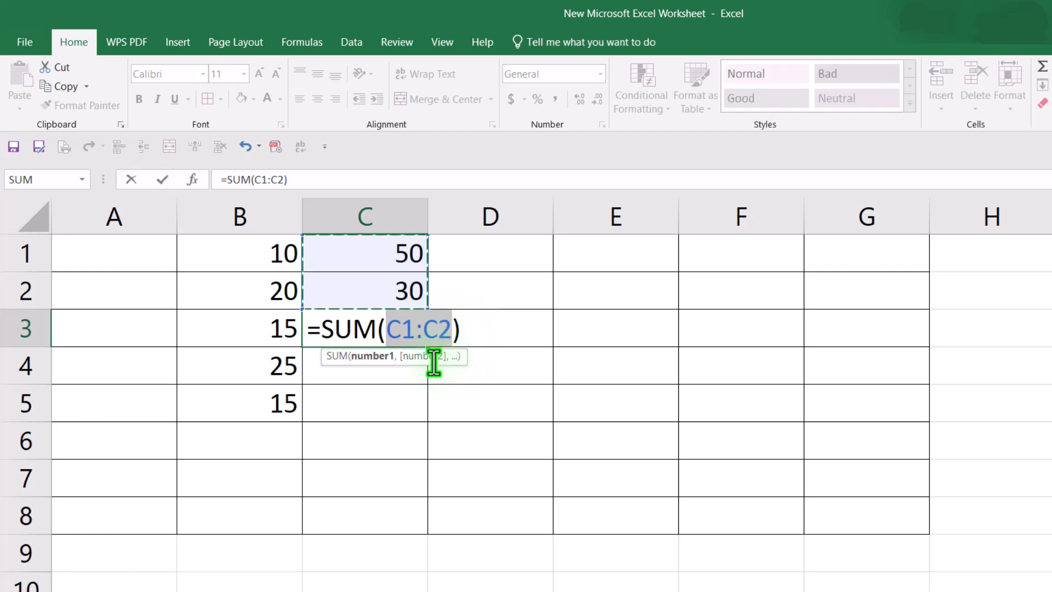
click(420, 331)
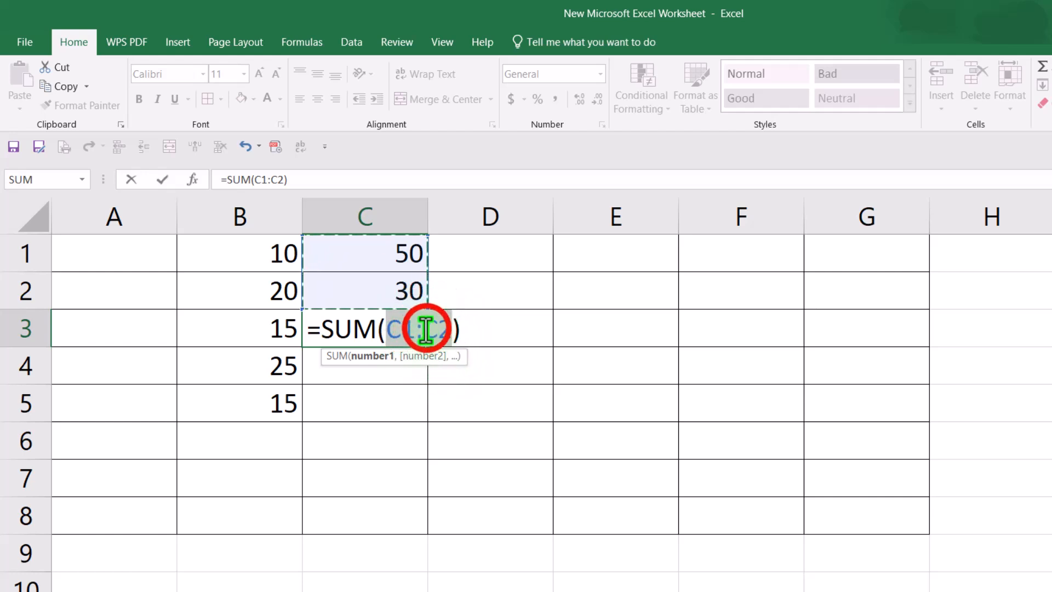
key(BackSpace)
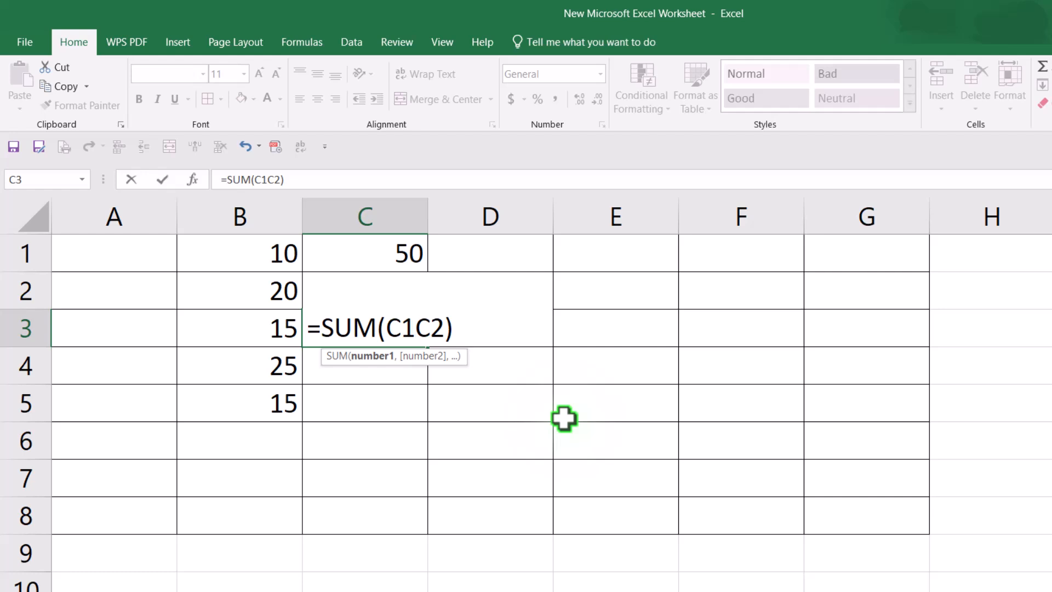
text(-)
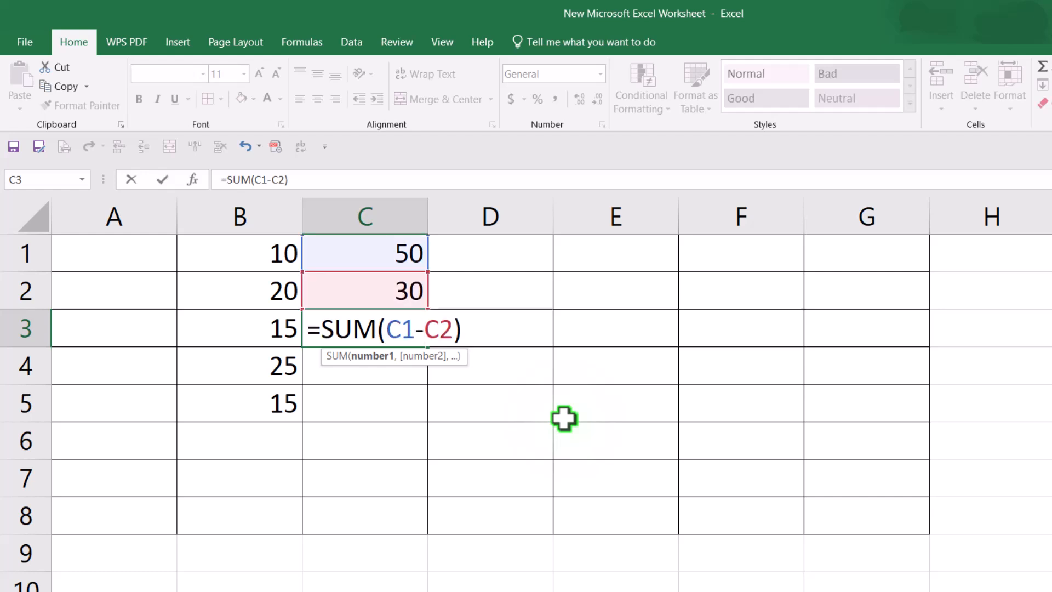
key(Return)
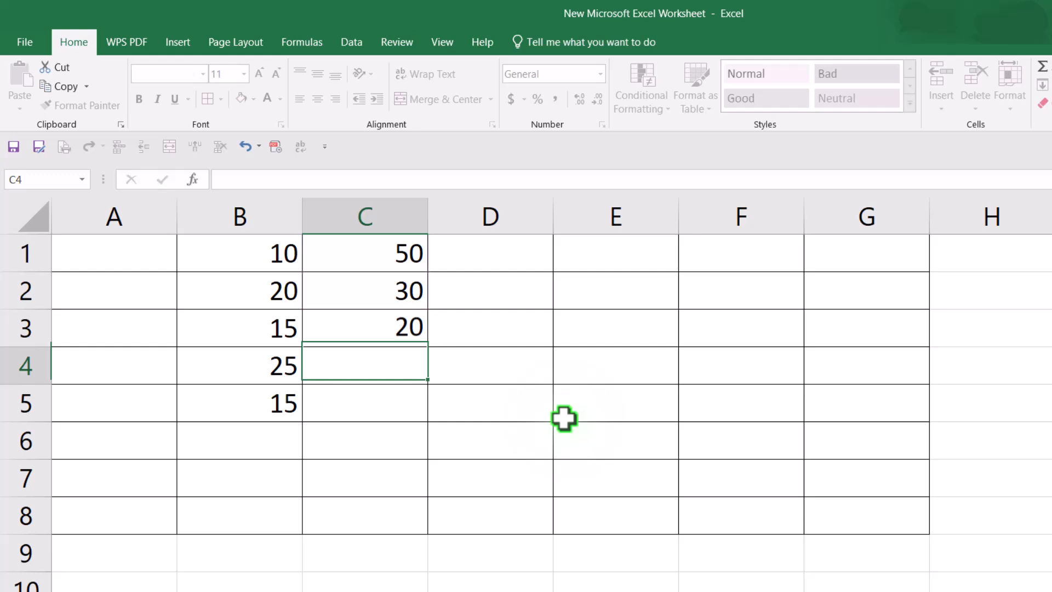
Step: Clear the formula from C3
click(369, 326)
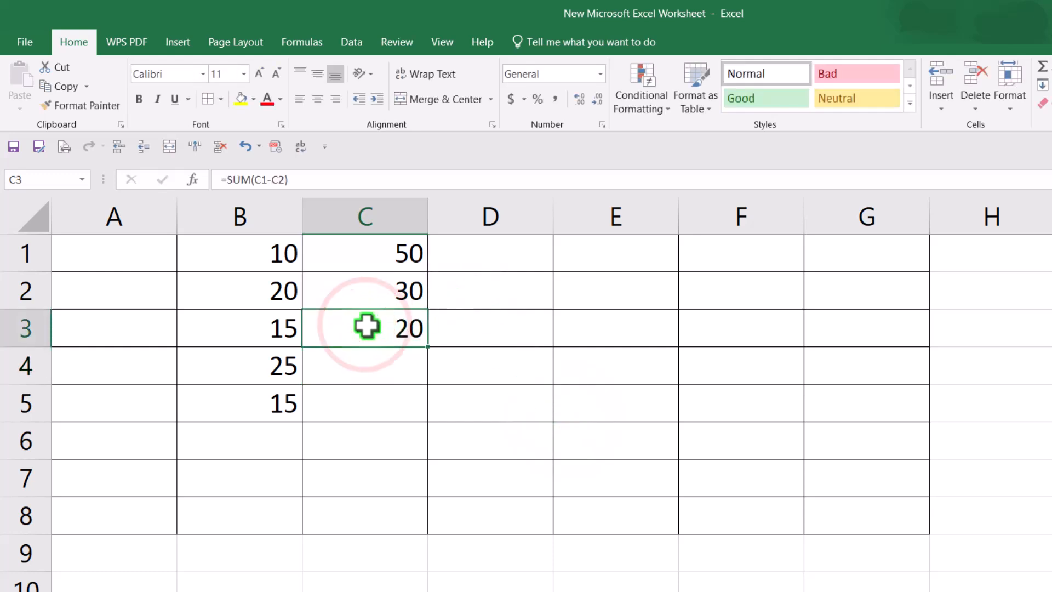
key(BackSpace)
click(535, 348)
click(356, 331)
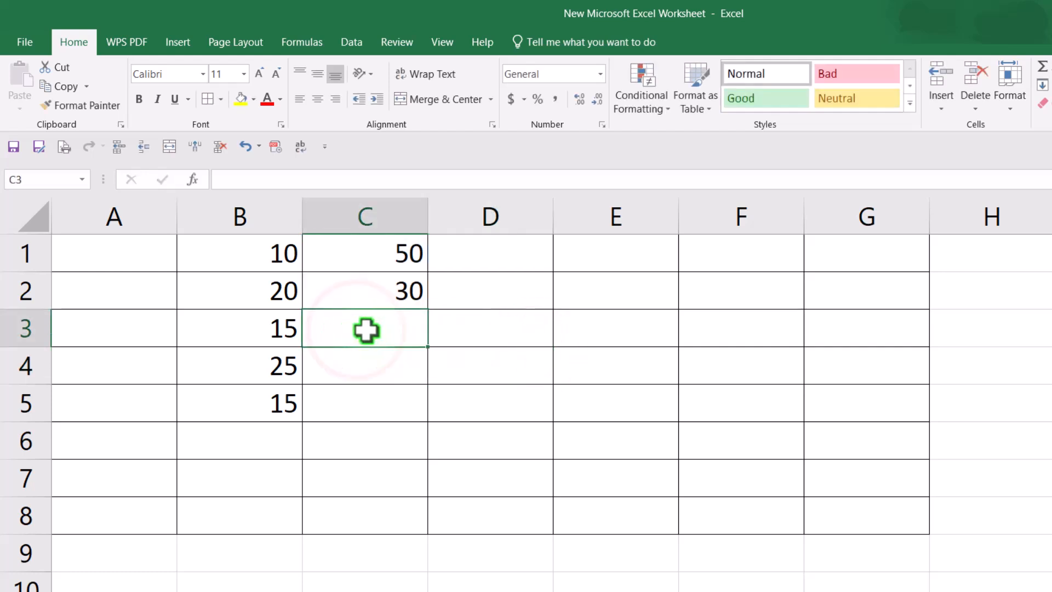
Step: Enter the multiplication formula =C1*C2 in C3
text(=)
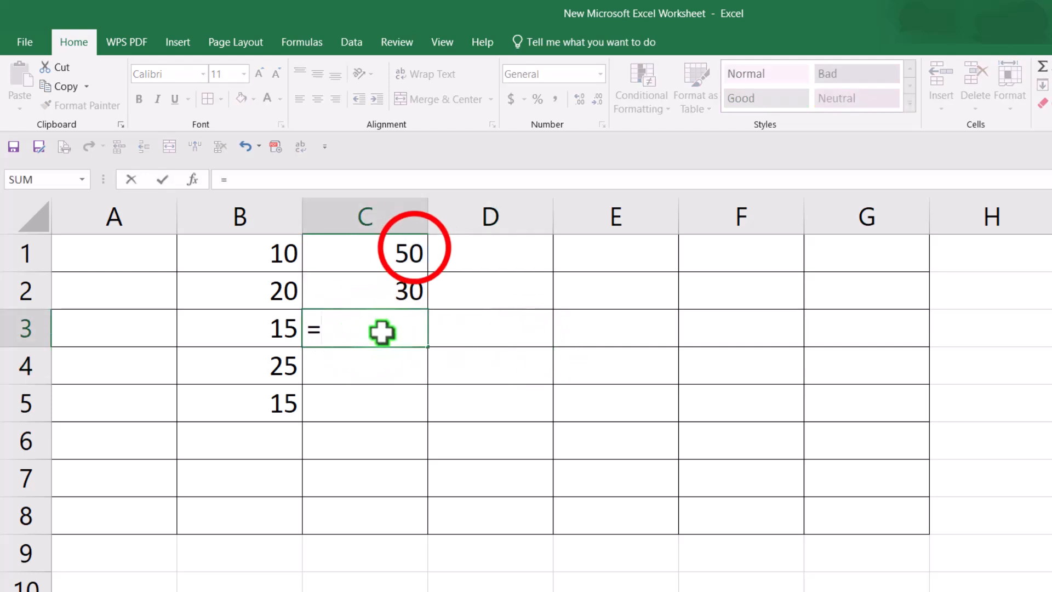
click(411, 247)
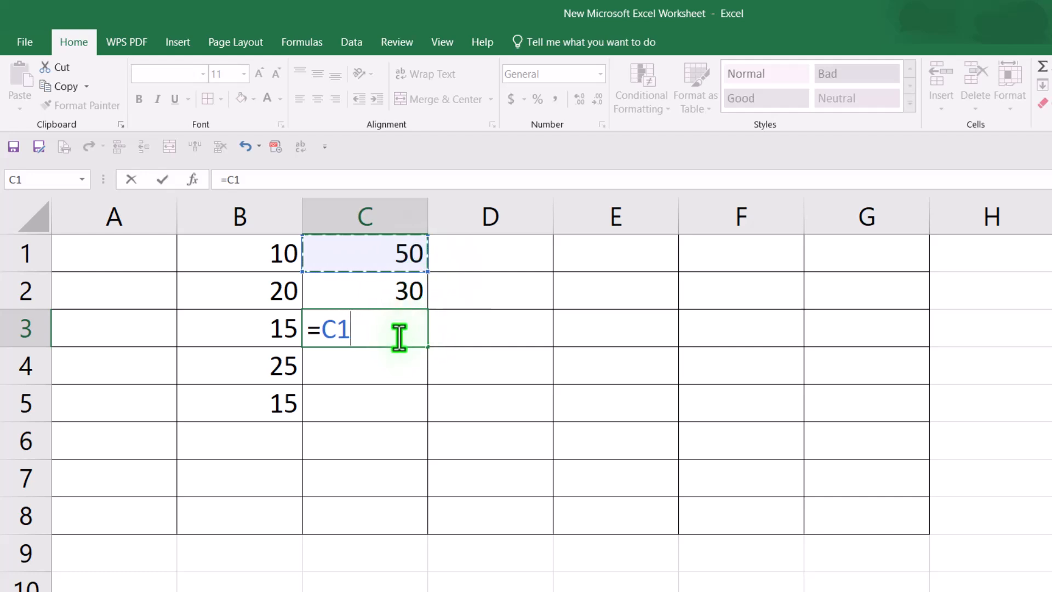
text(*)
click(523, 330)
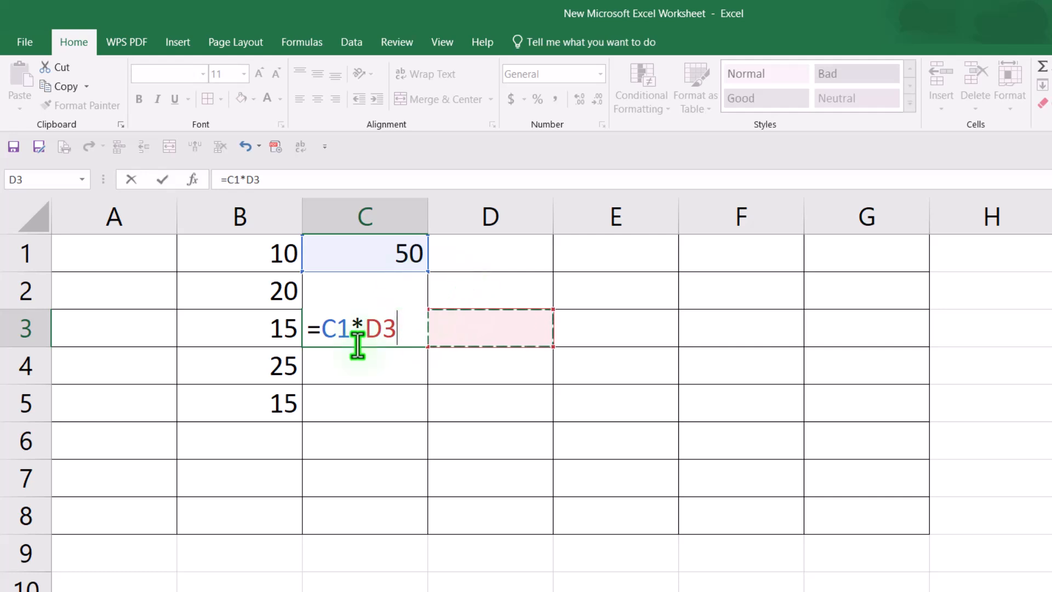
click(400, 289)
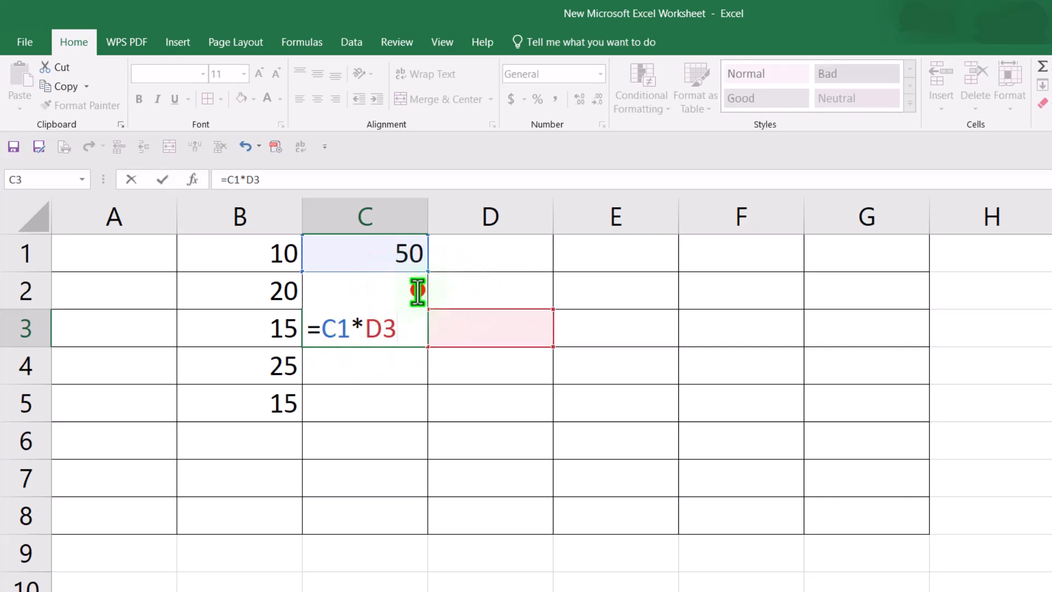
click(384, 328)
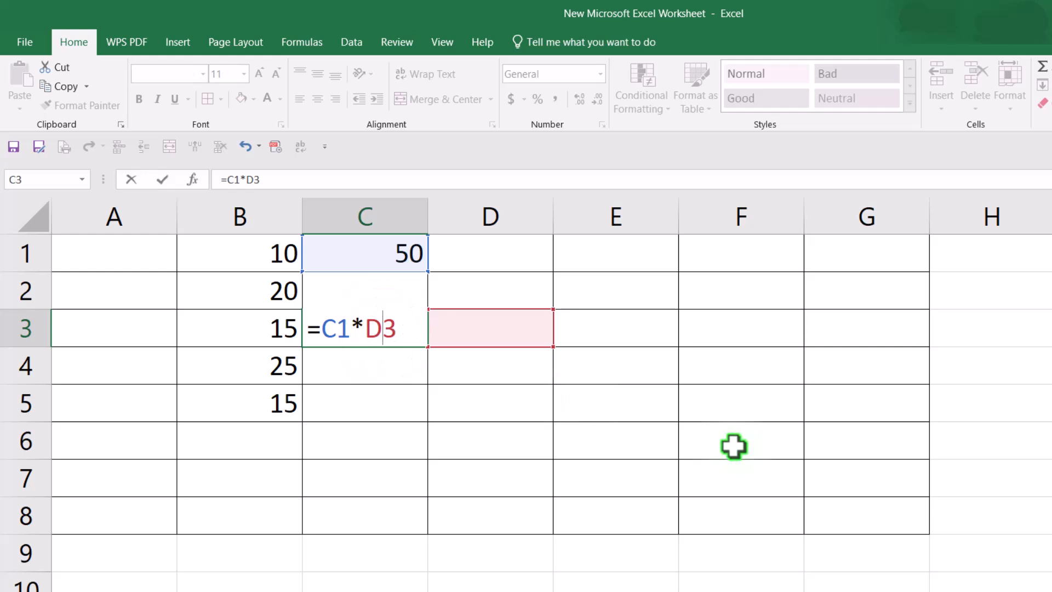
key(BackSpace)
key(Delete)
text(c2)
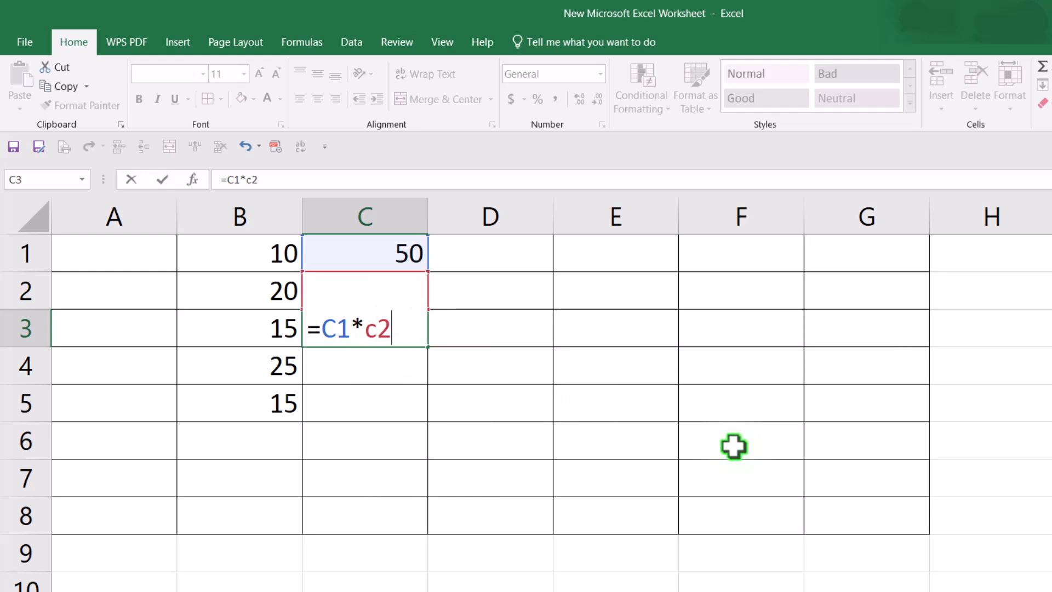
key(Return)
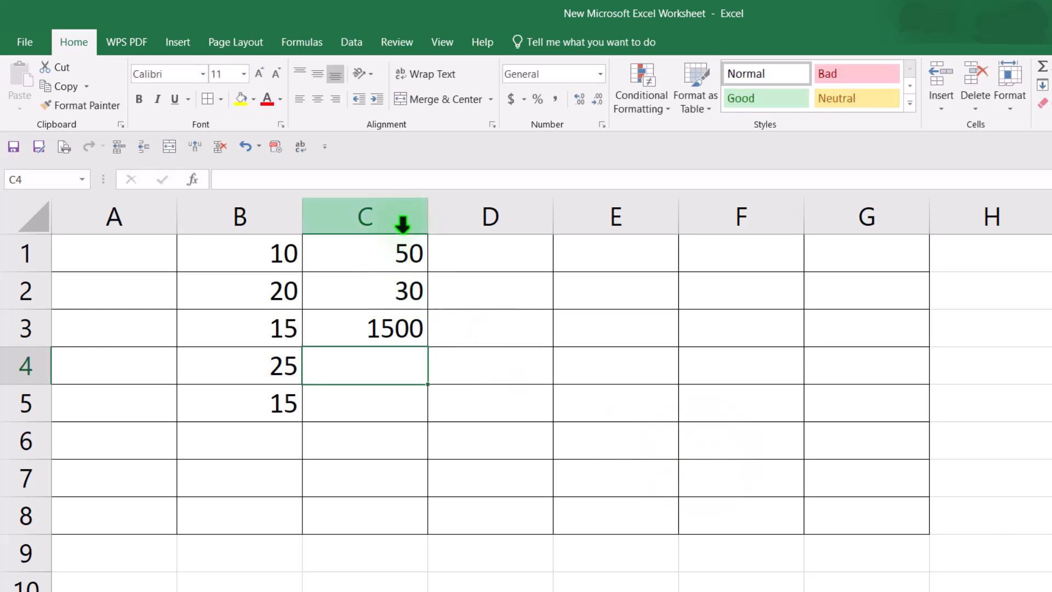
Step: Delete the product from C3 and reselect the cell
click(422, 328)
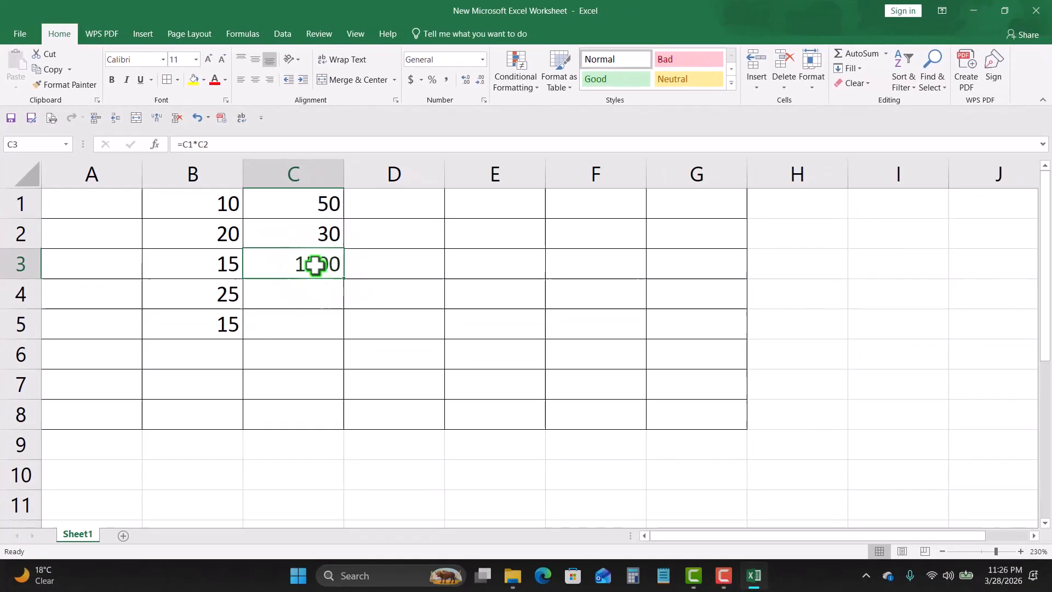
key(Delete)
click(386, 269)
click(288, 268)
click(305, 267)
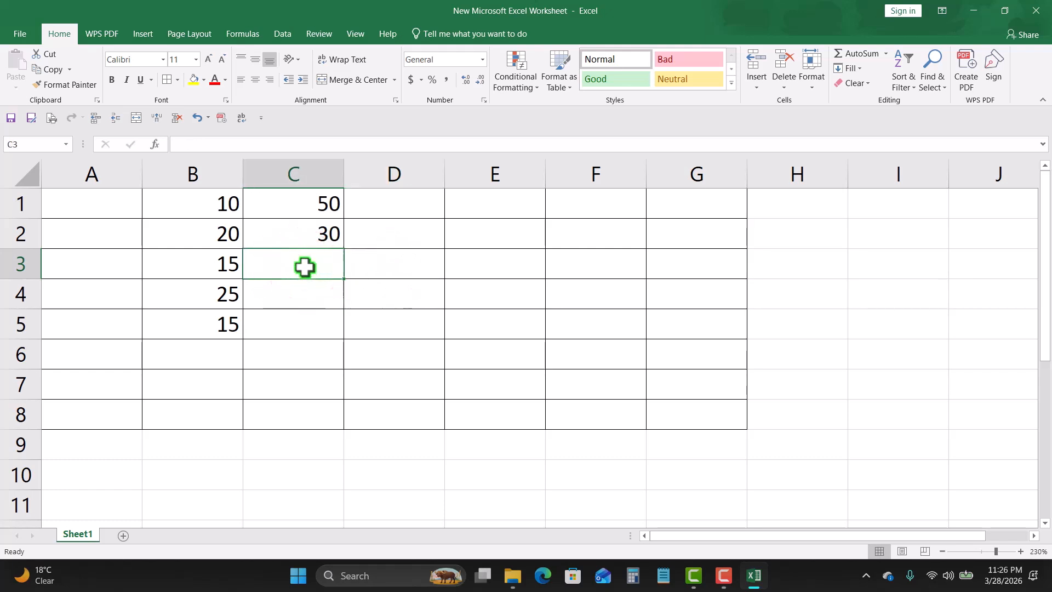
Step: Insert an AutoSum formula in C3 and edit its range into =SUM(C1*C2)
click(876, 53)
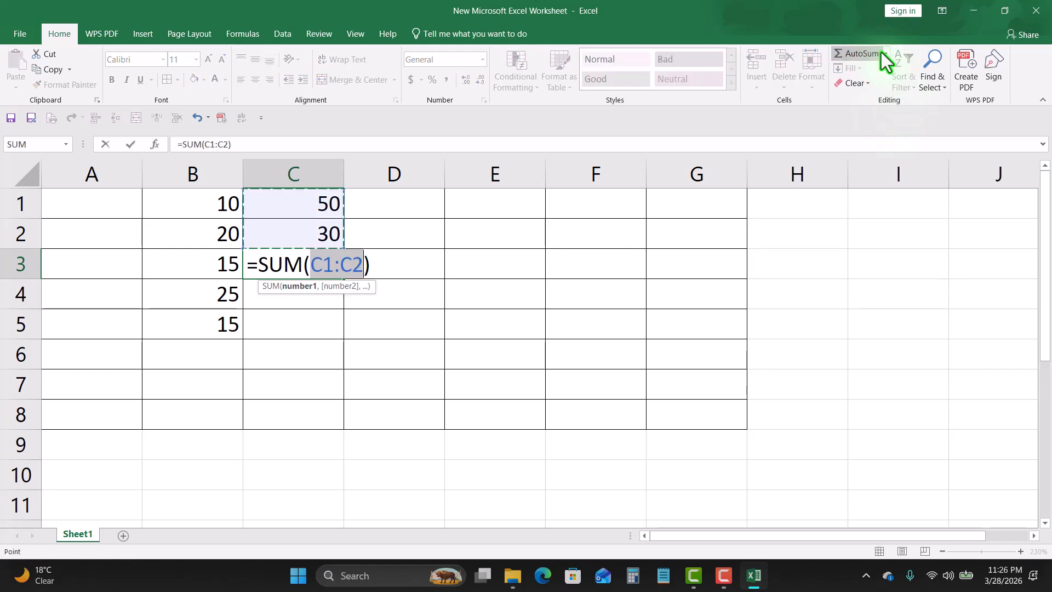
click(341, 269)
key(BackSpace)
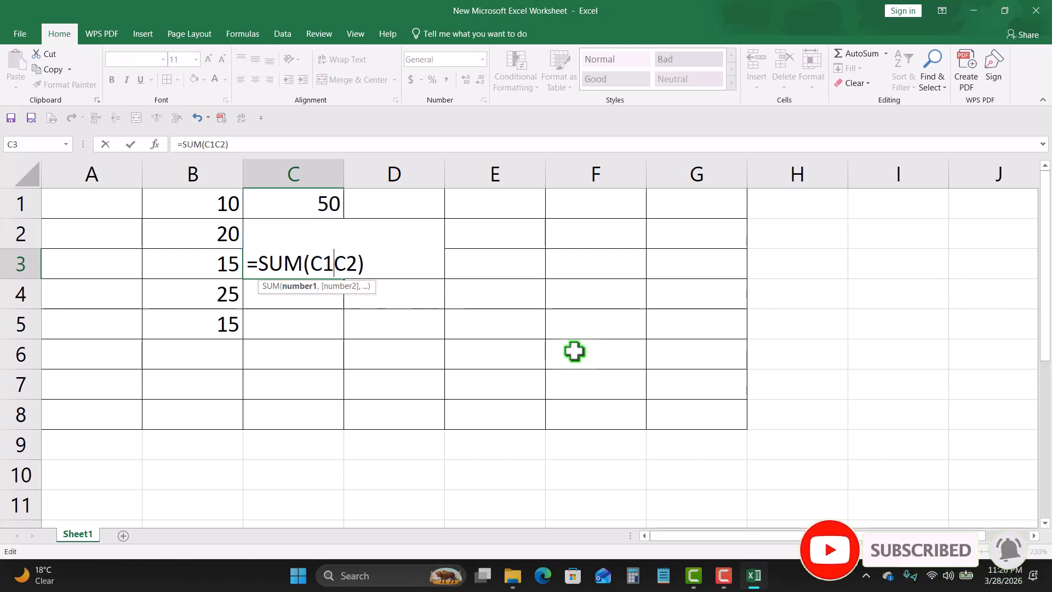
text(*)
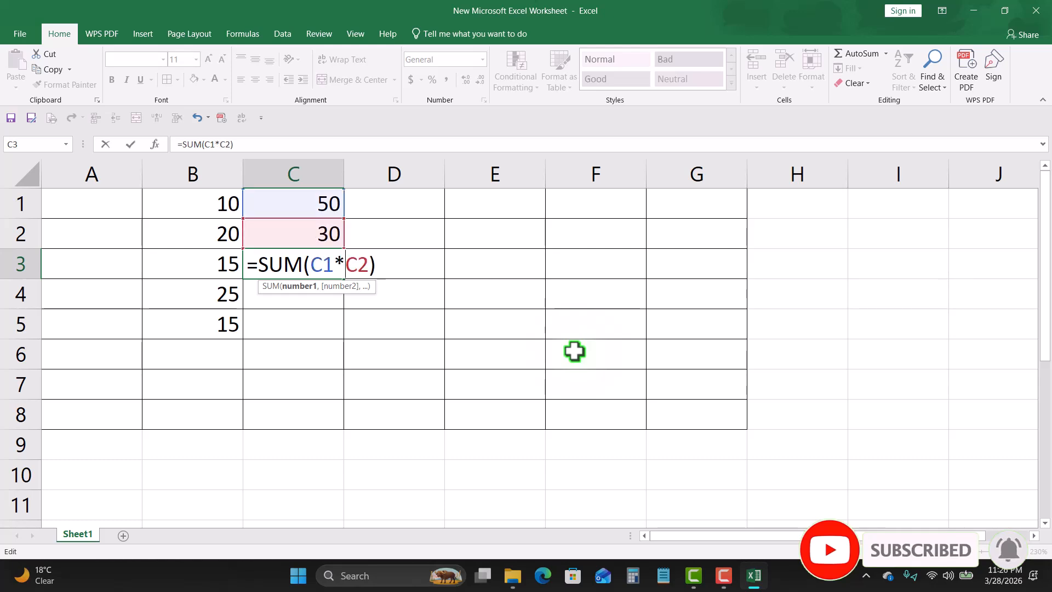
key(Return)
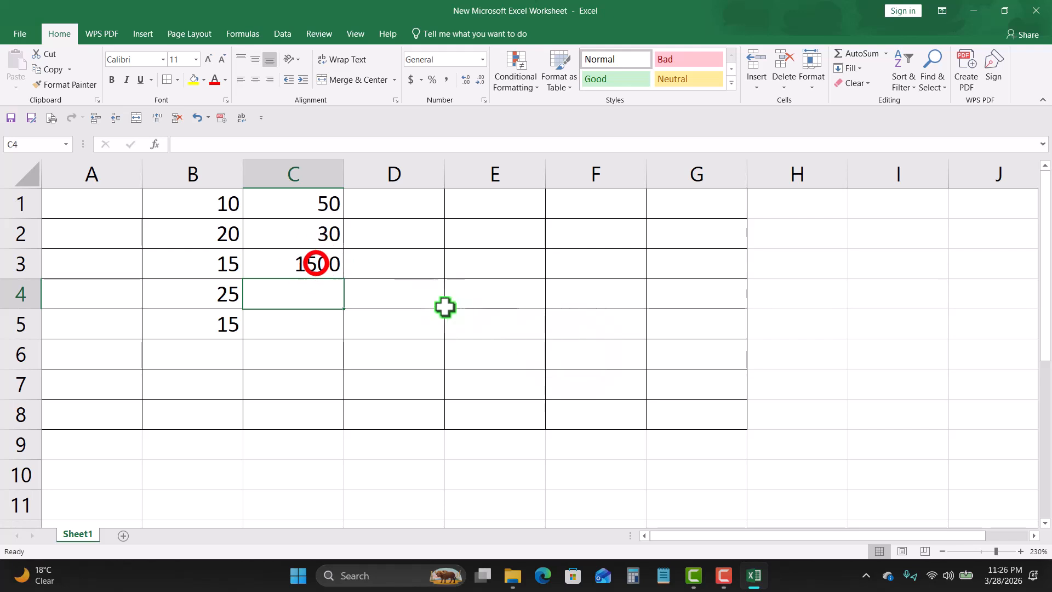
Step: Change the value in C2 to 10
click(318, 264)
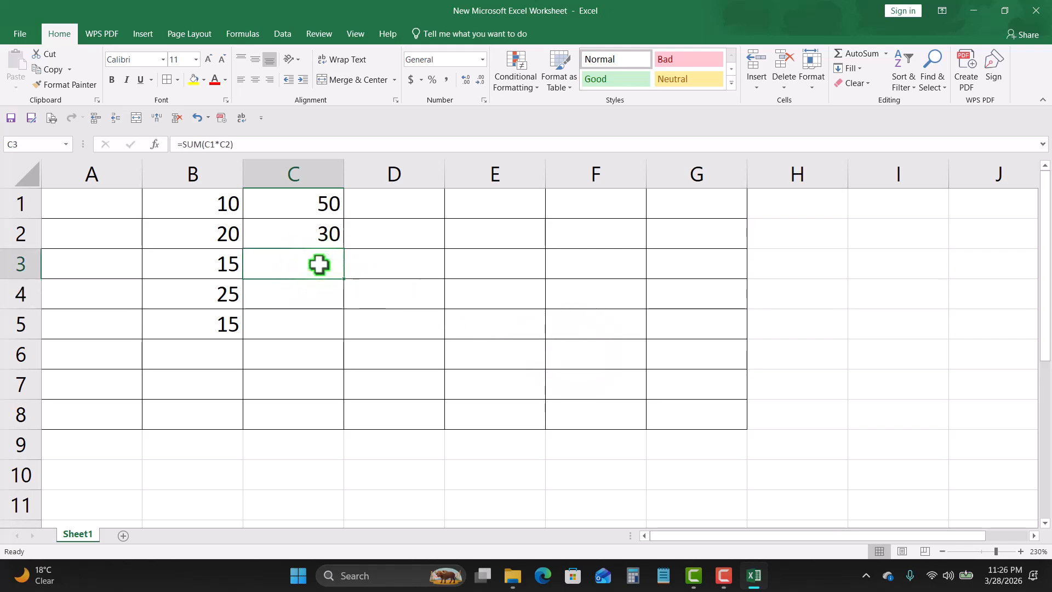
click(327, 234)
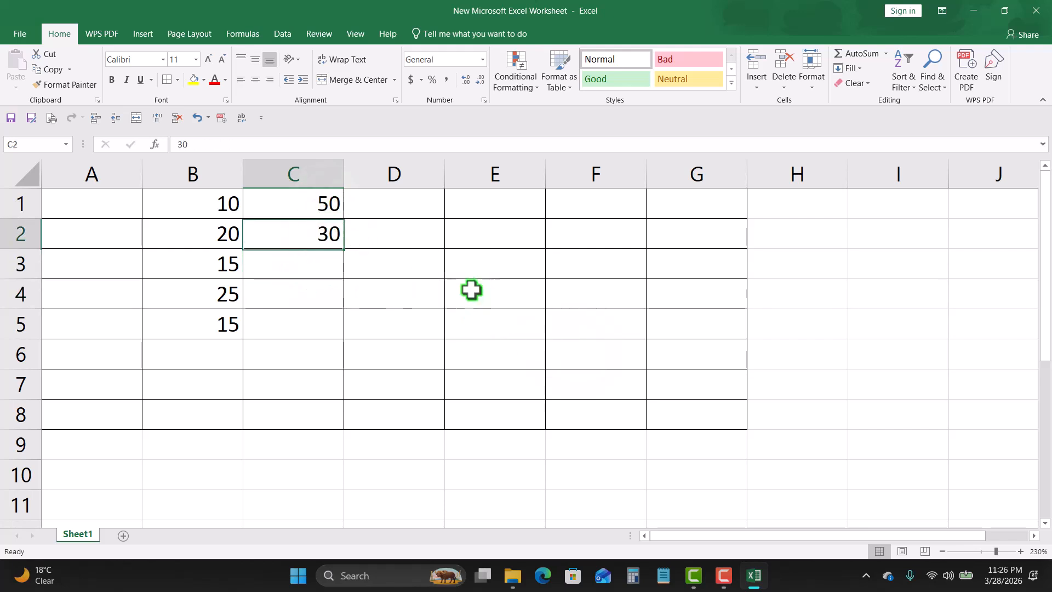
text(10)
click(320, 265)
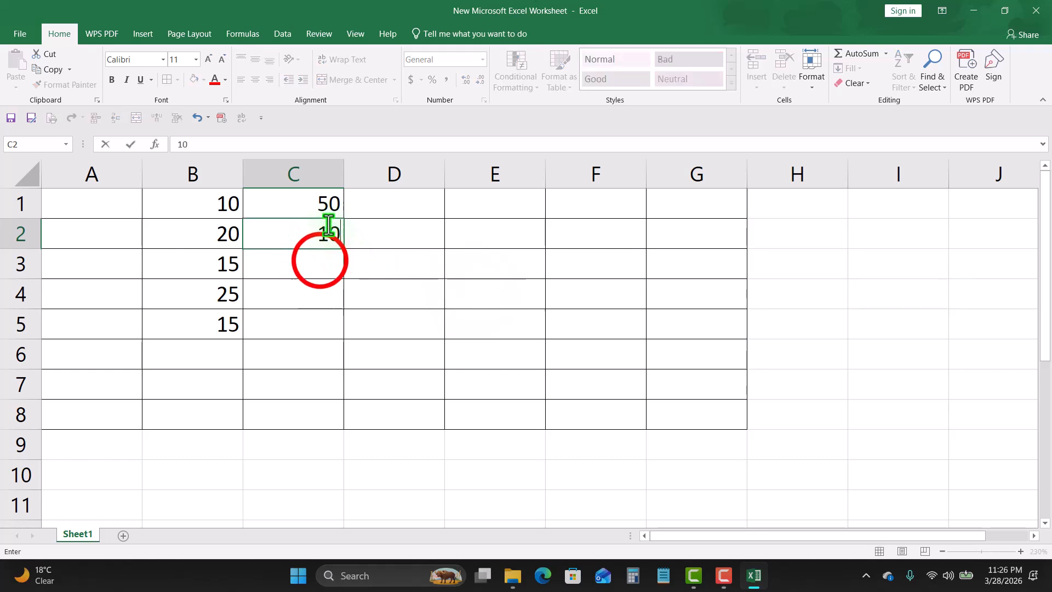
Step: Enter the division formula =C1/C2 in C3
text(=)
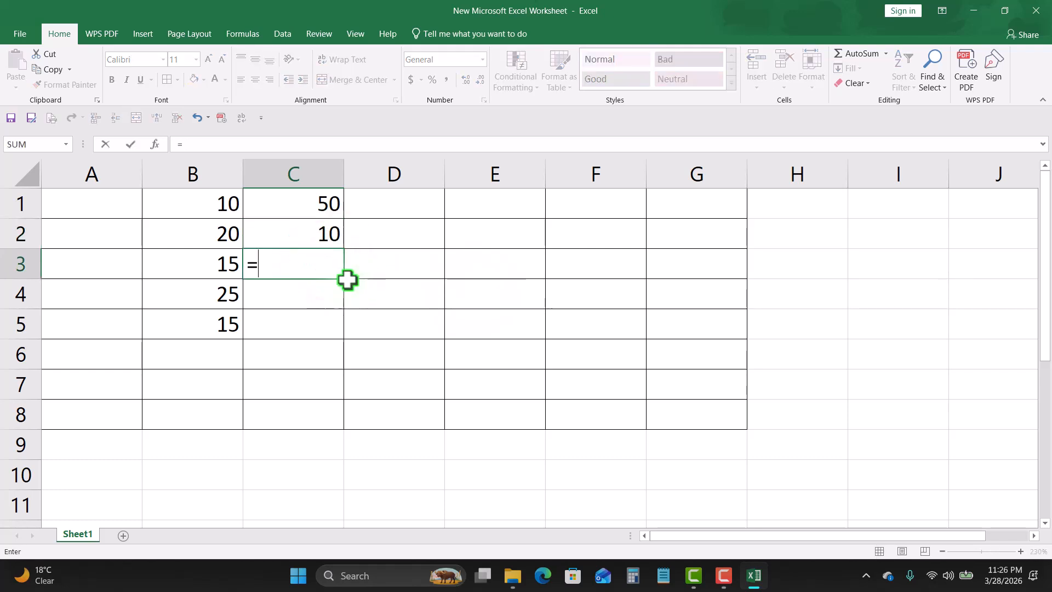
click(336, 207)
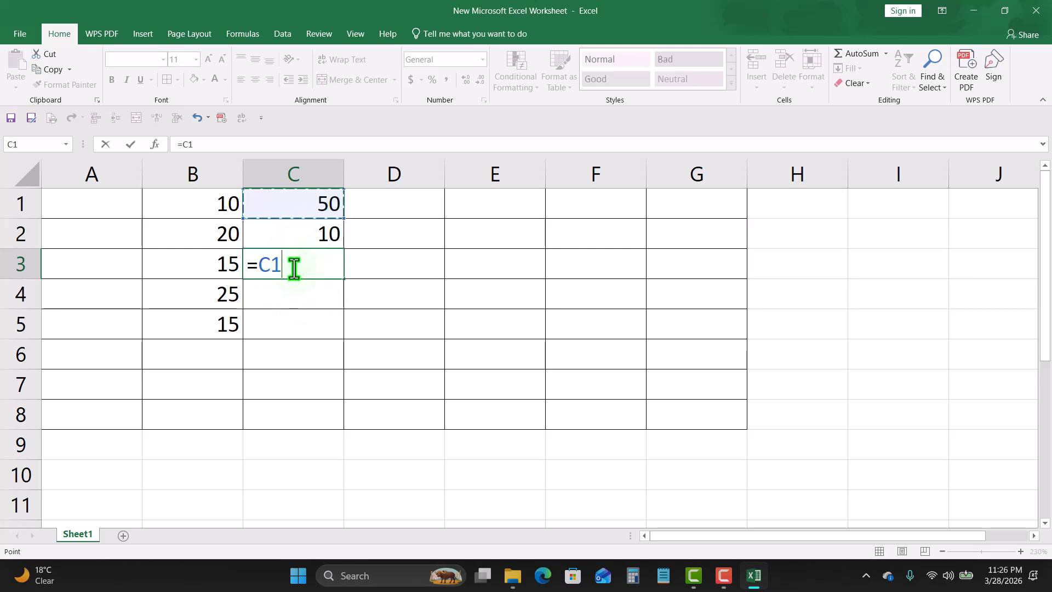
text(/)
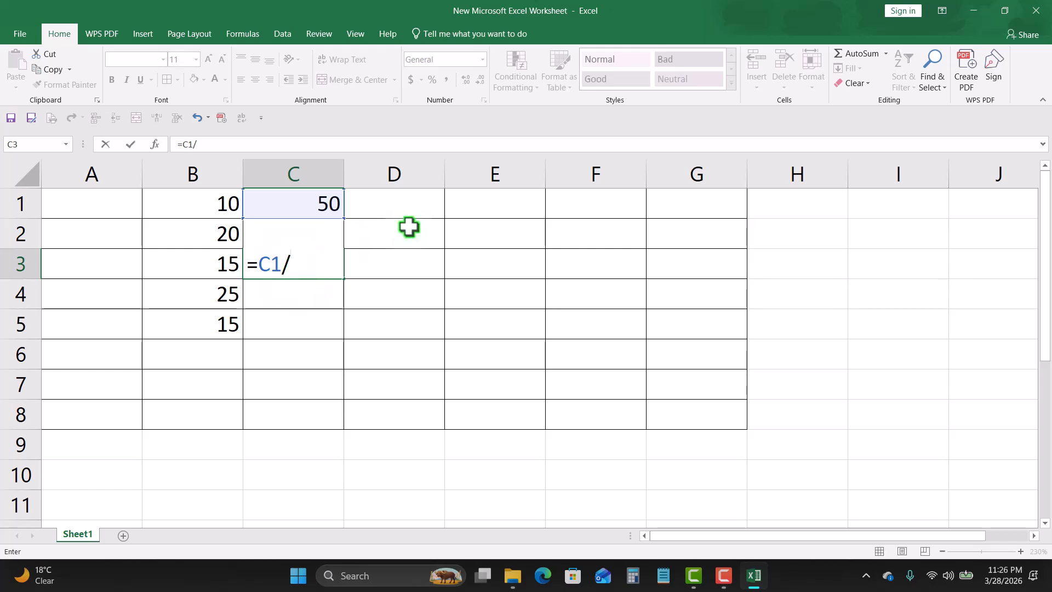
text(c2)
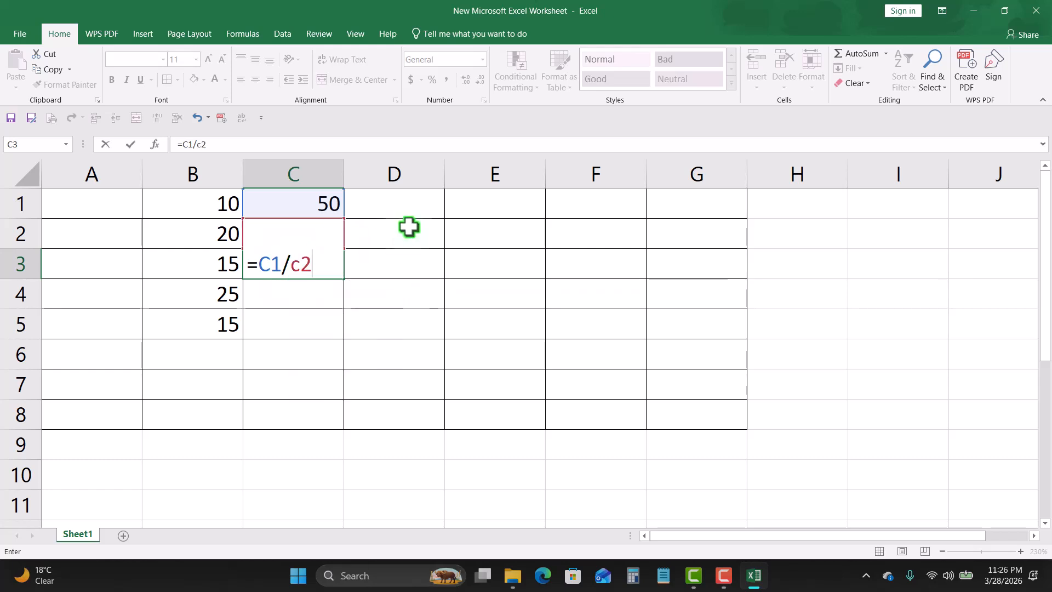
key(Return)
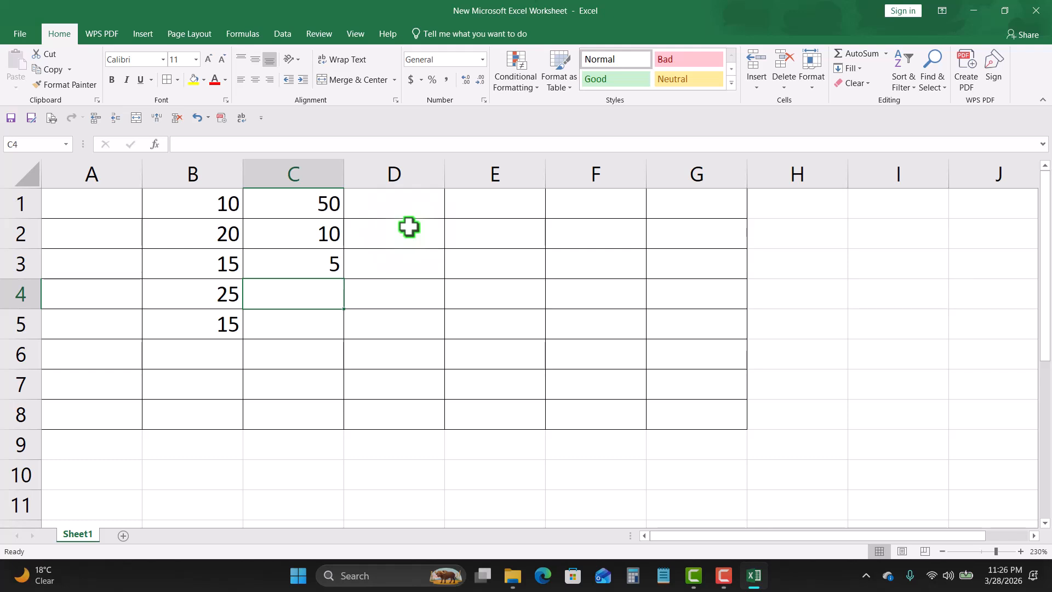
Step: Clear C3 and enter the formula =SUM(C1/C2) in it
click(324, 267)
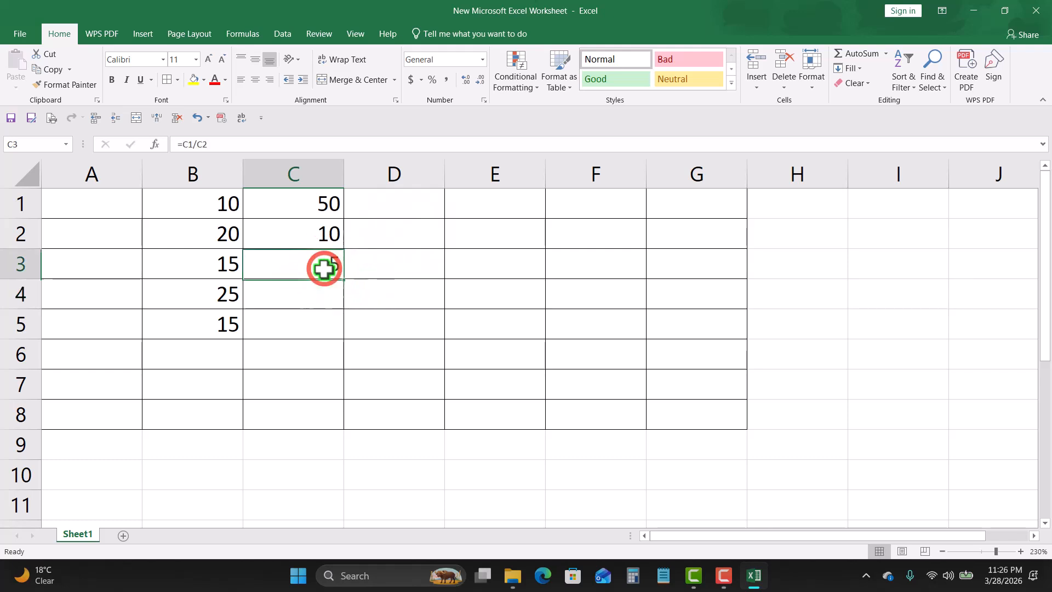
key(Delete)
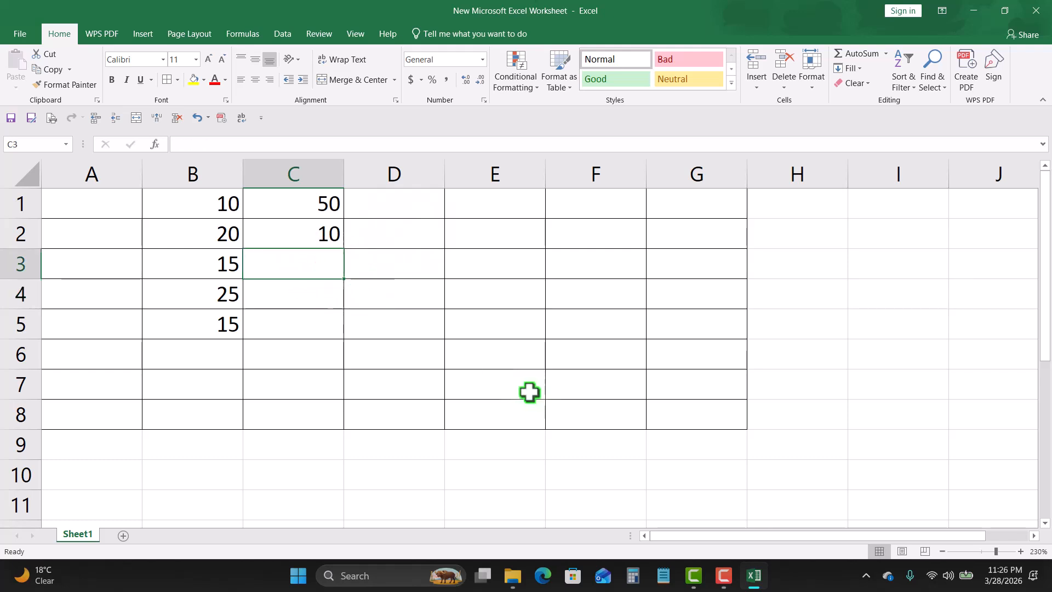
text(s)
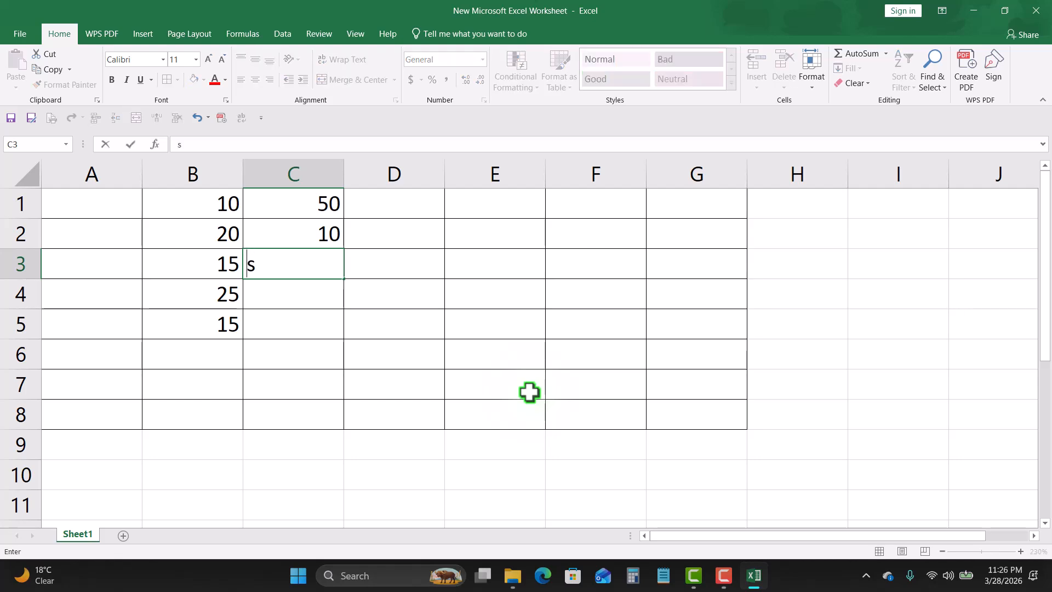
text(=sum)
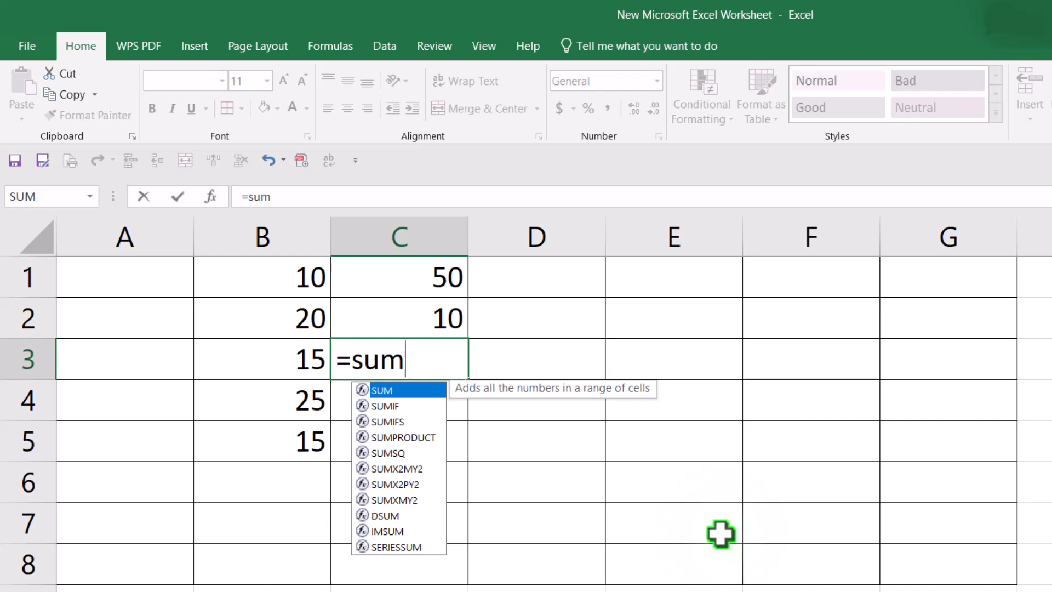
text(()
click(453, 276)
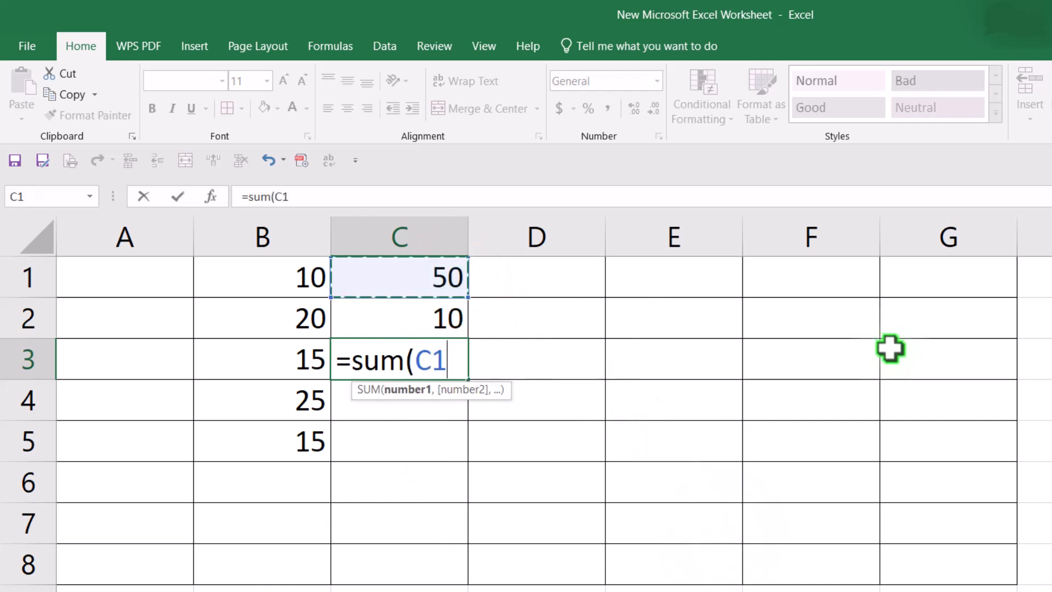
text(/)
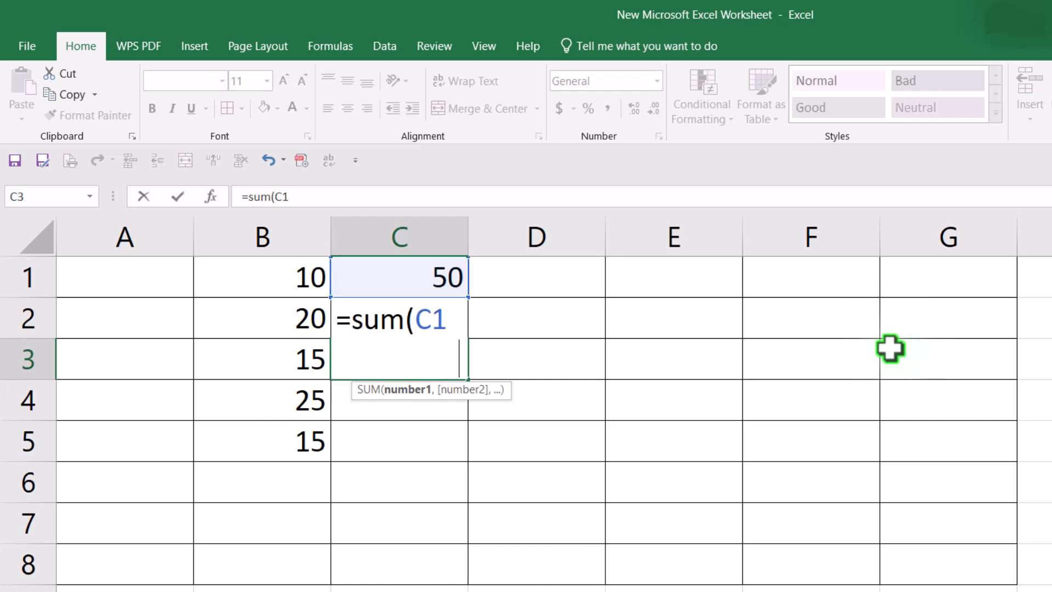
text(c)
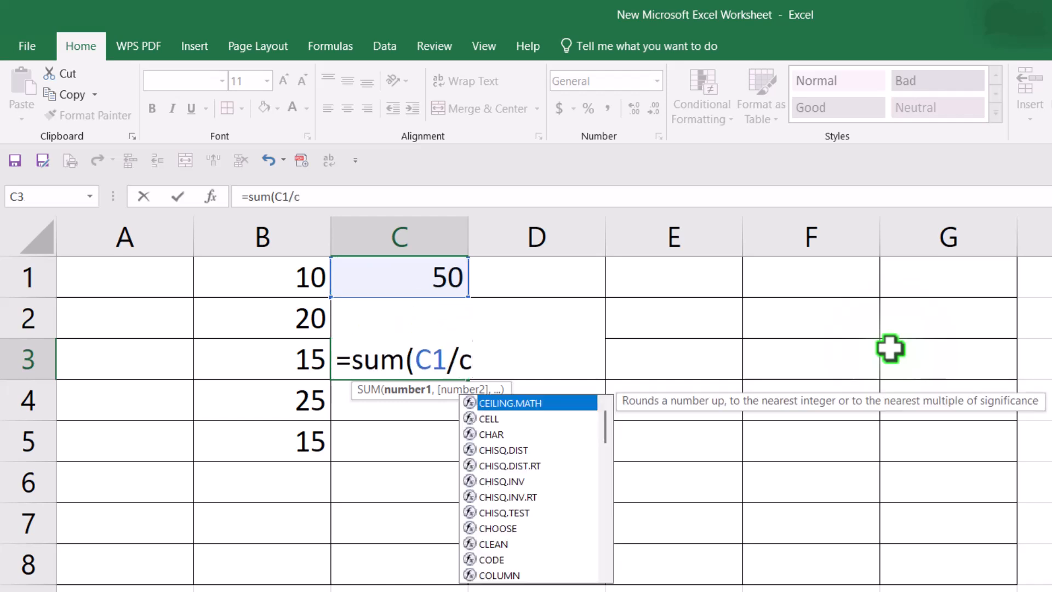
text(2)
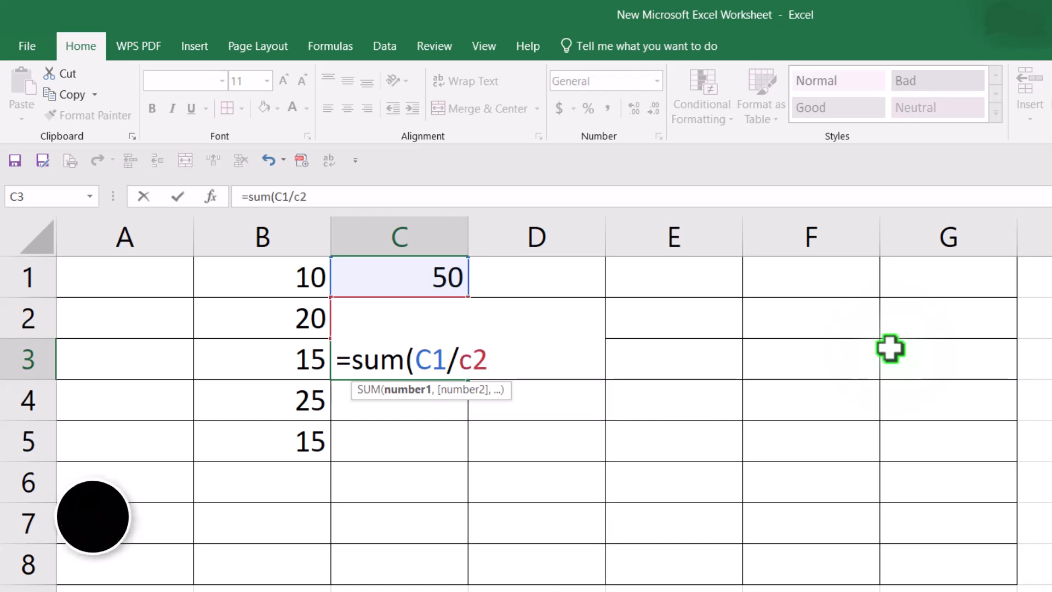
text())
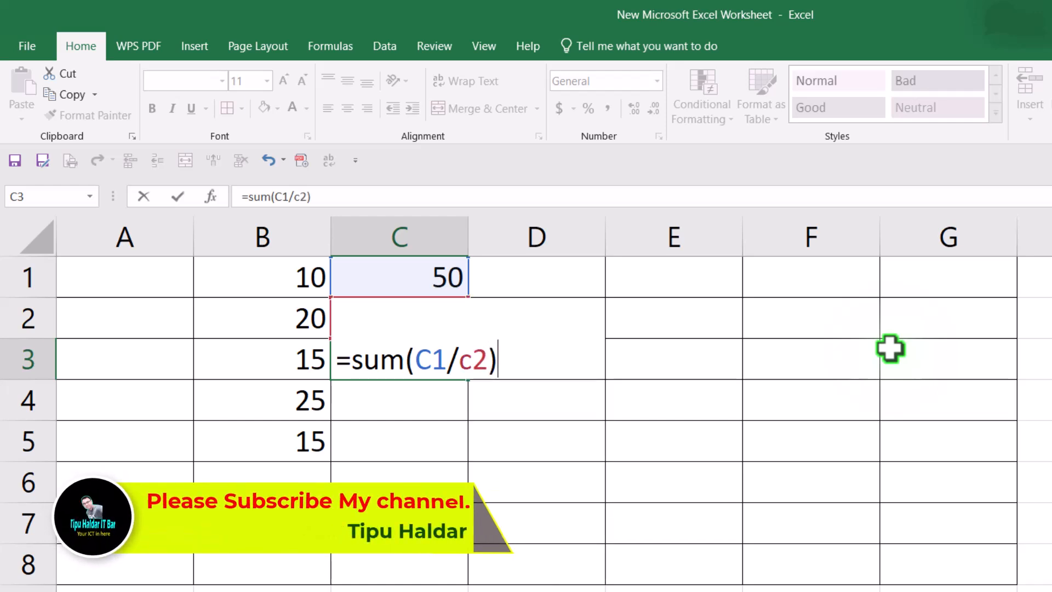
key(Return)
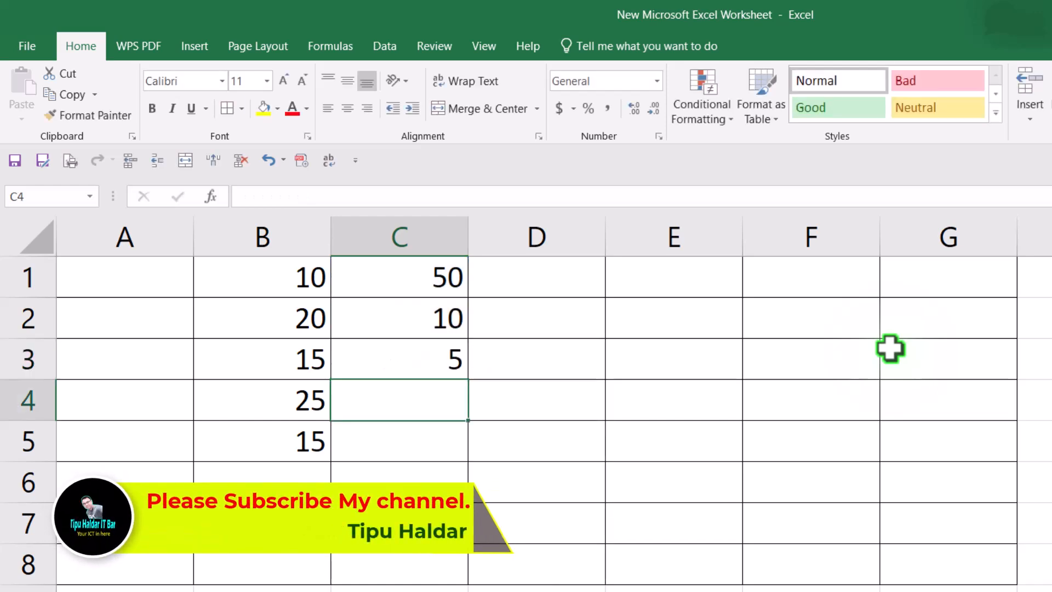
Step: Clear C3, insert an AutoSum formula there and edit its range into =SUM(C1/C2)
click(424, 355)
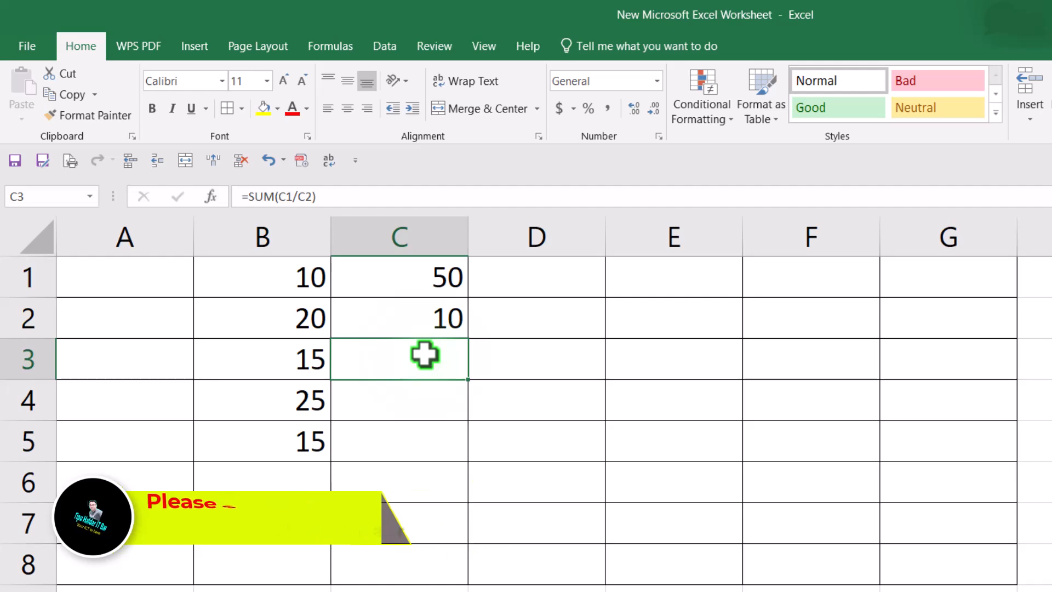
click(419, 361)
click(418, 362)
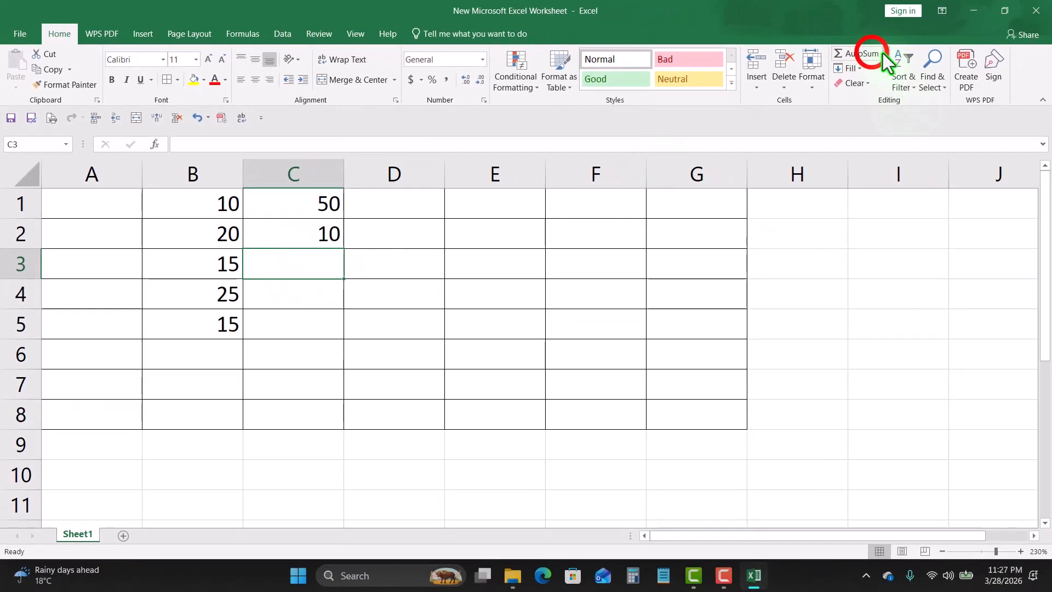
click(866, 53)
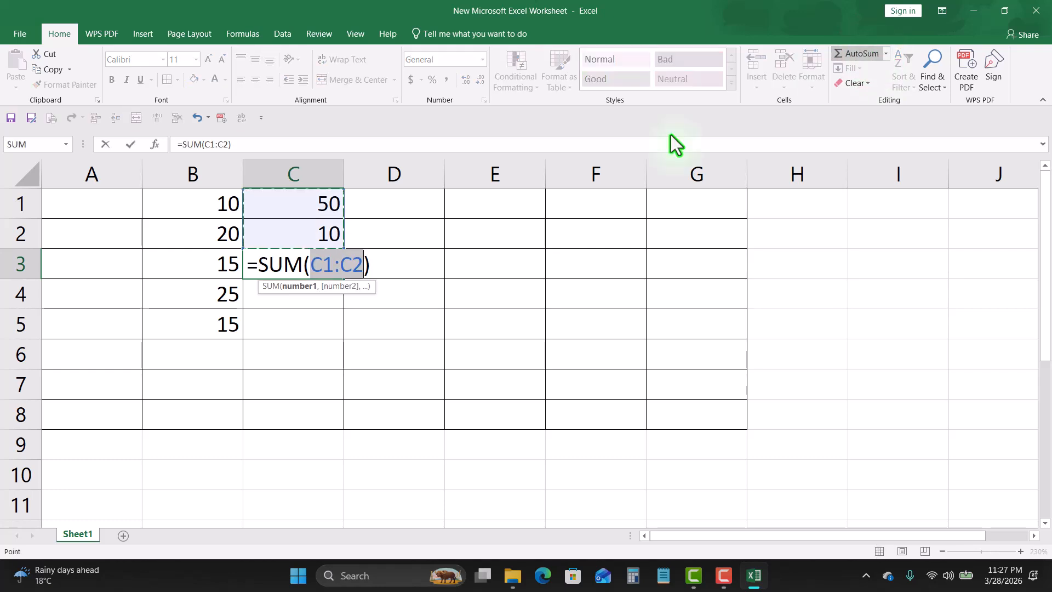
click(339, 266)
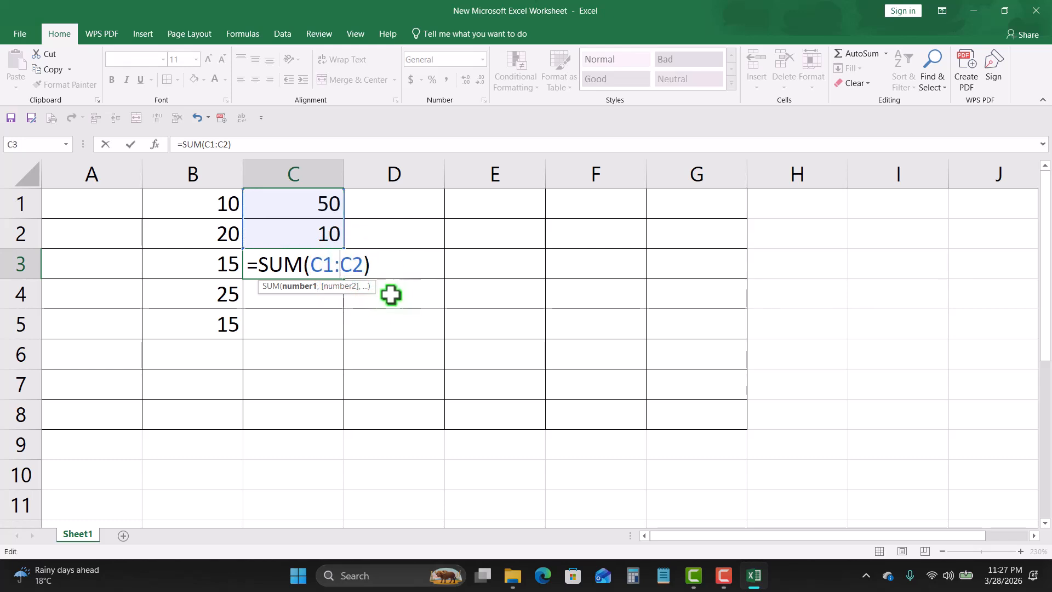
key(BackSpace)
text(/)
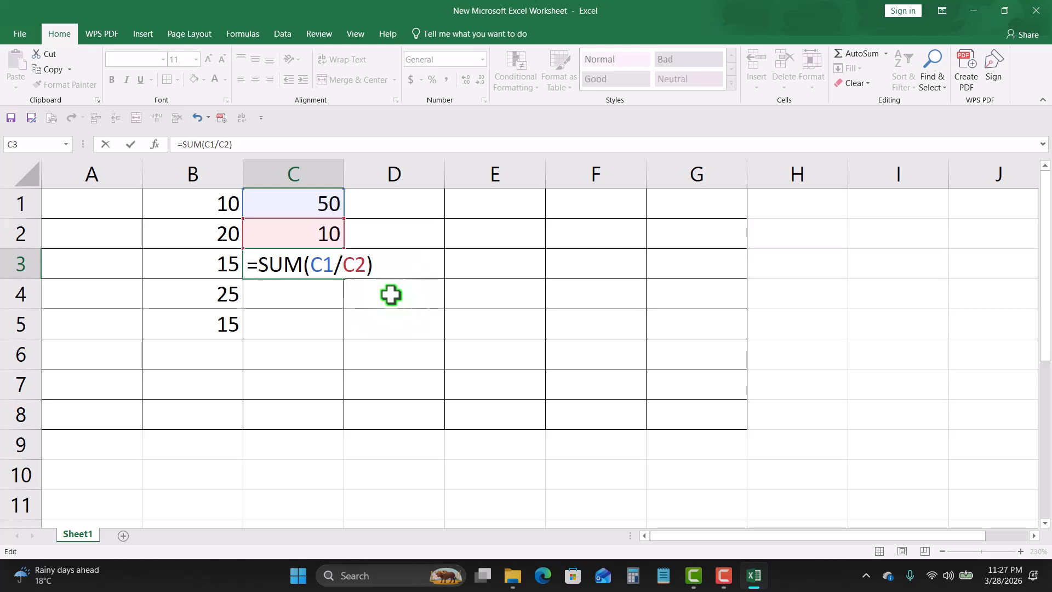
key(Return)
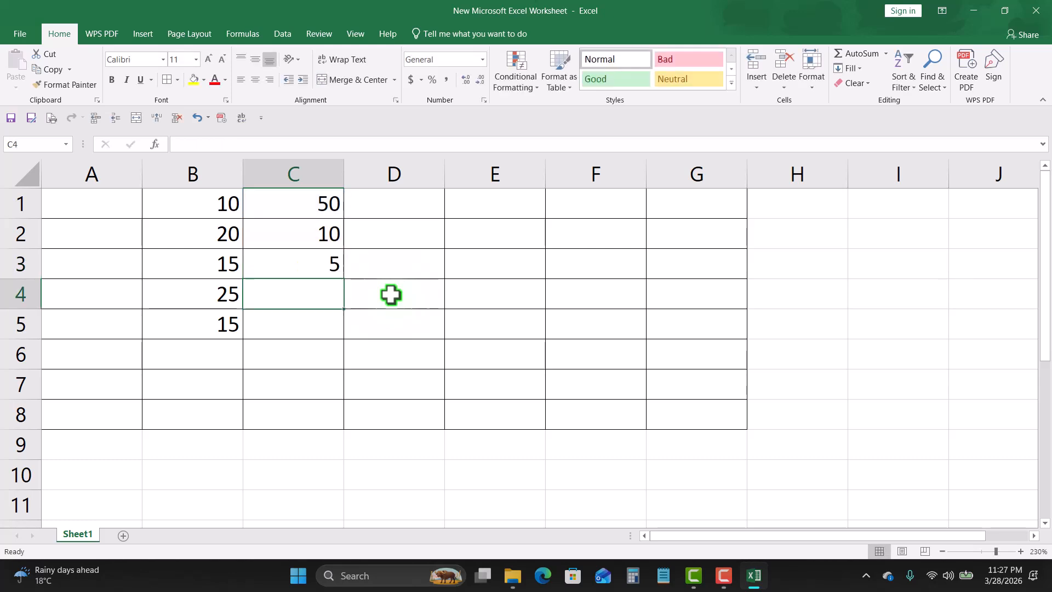